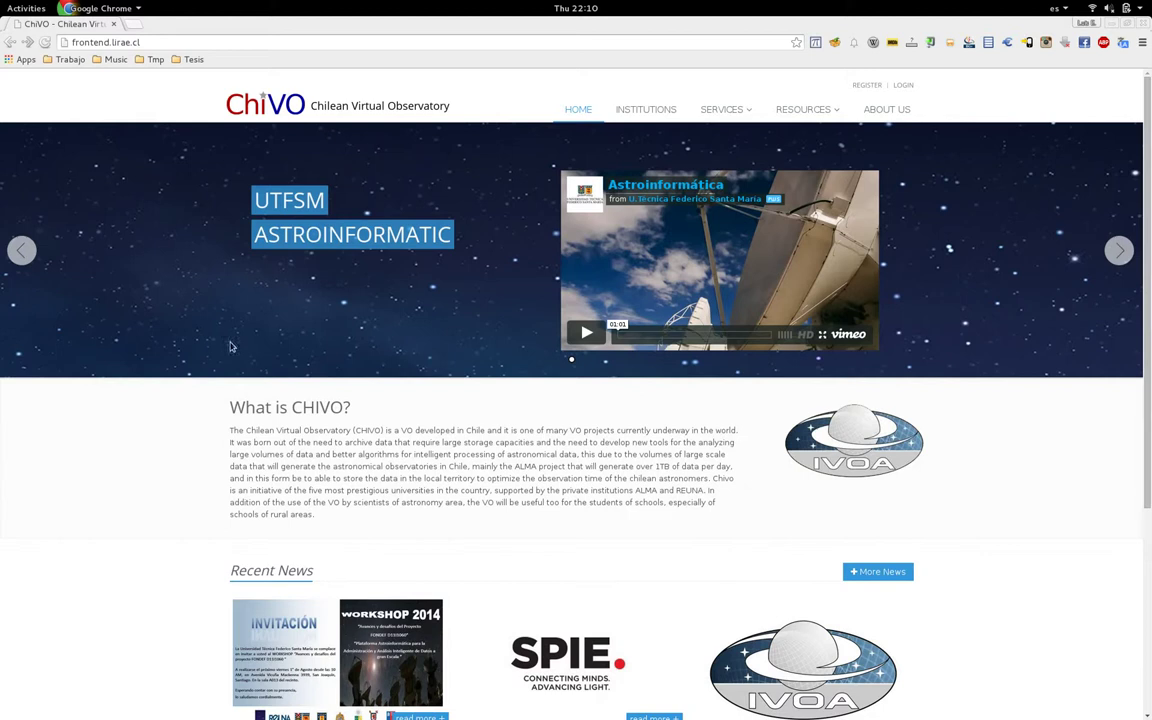
Open the Cone Search service from the observatory's home page
mouse_move(727, 190)
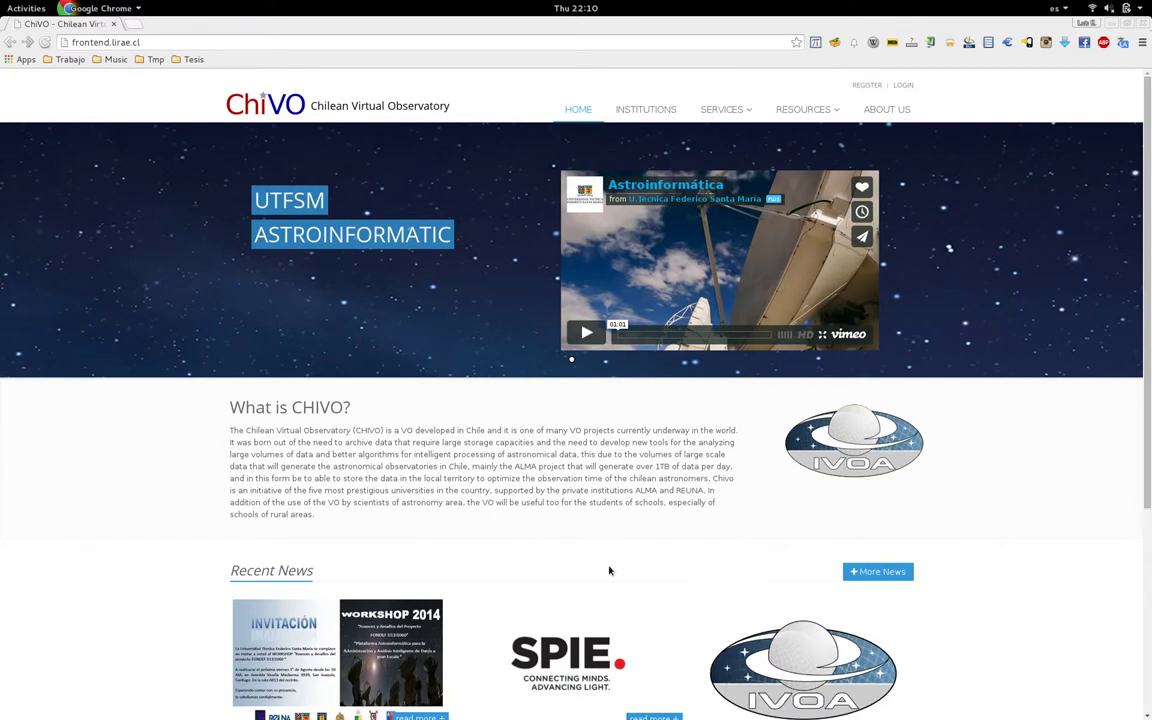
scroll(609, 570, "down", 5)
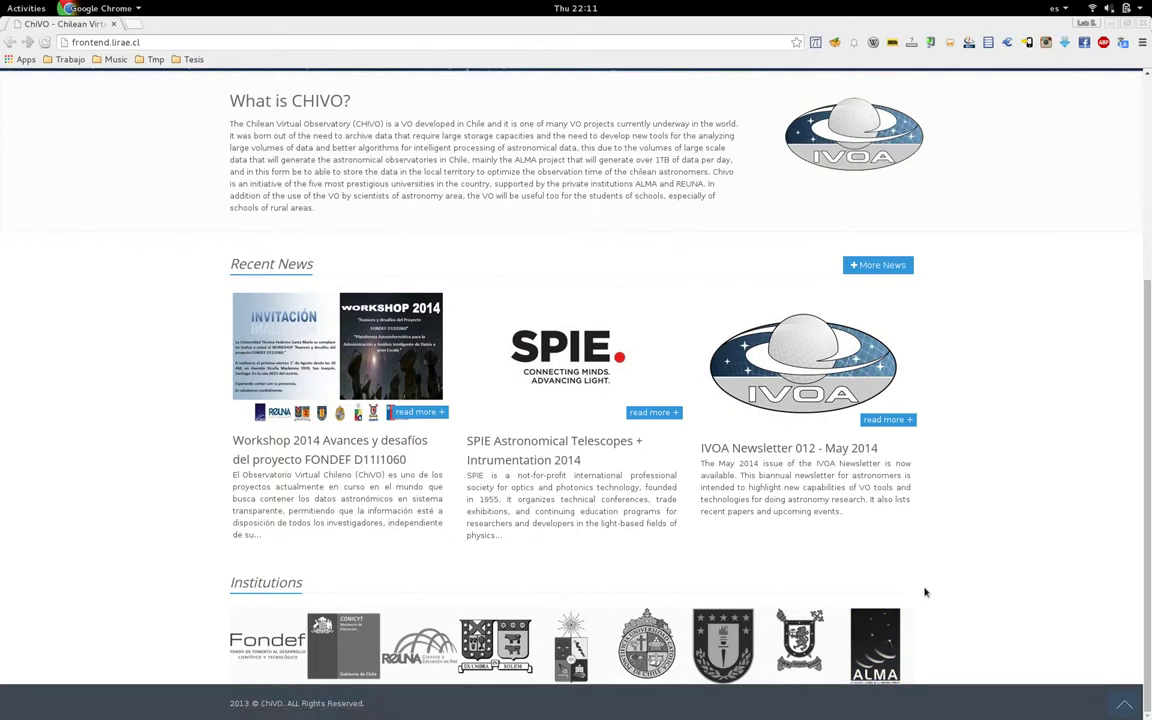
scroll(922, 592, "up", 3)
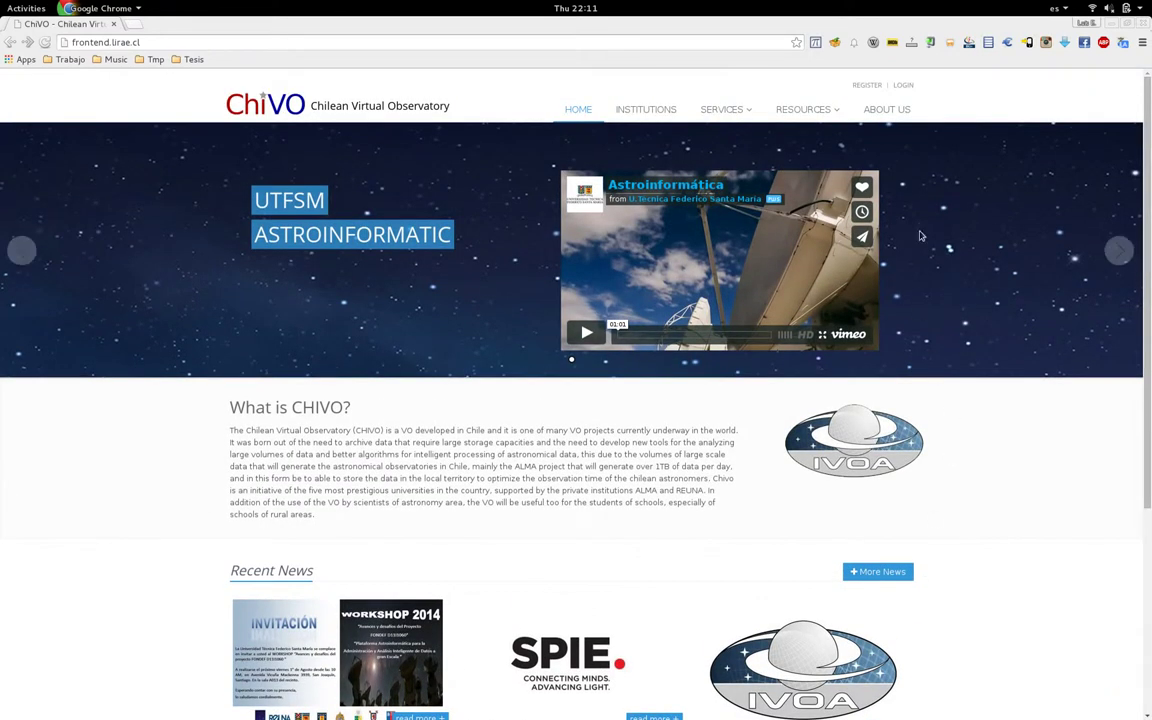
left_click(746, 111)
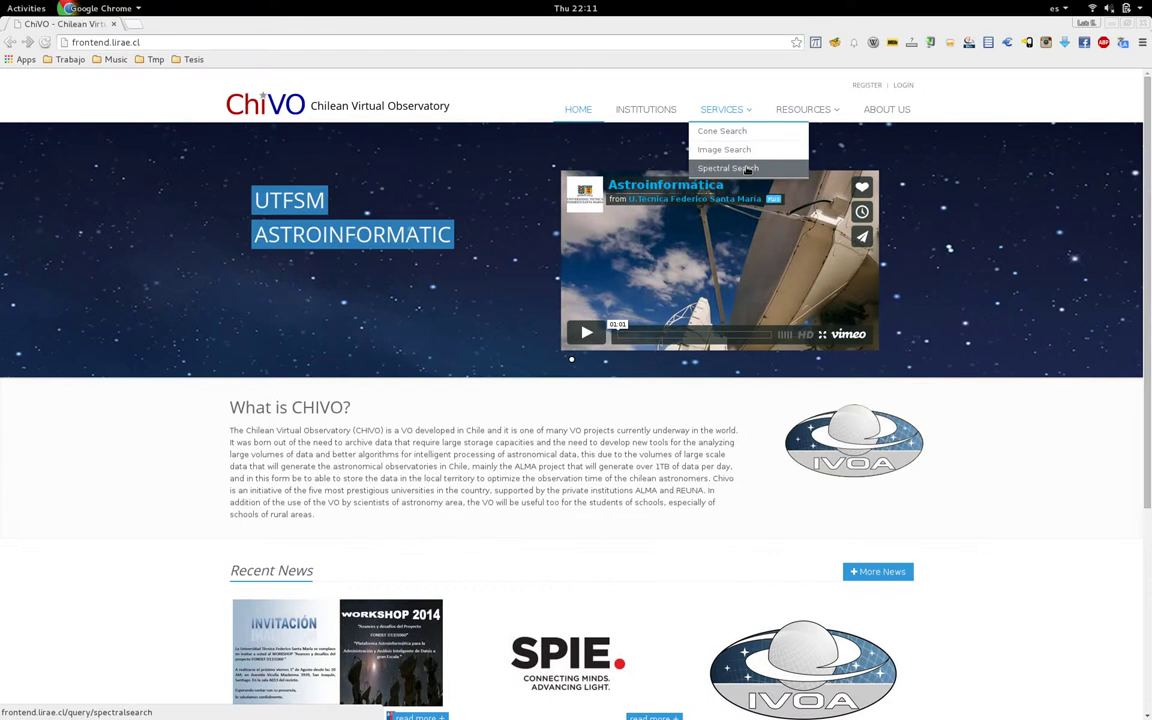
left_click(762, 130)
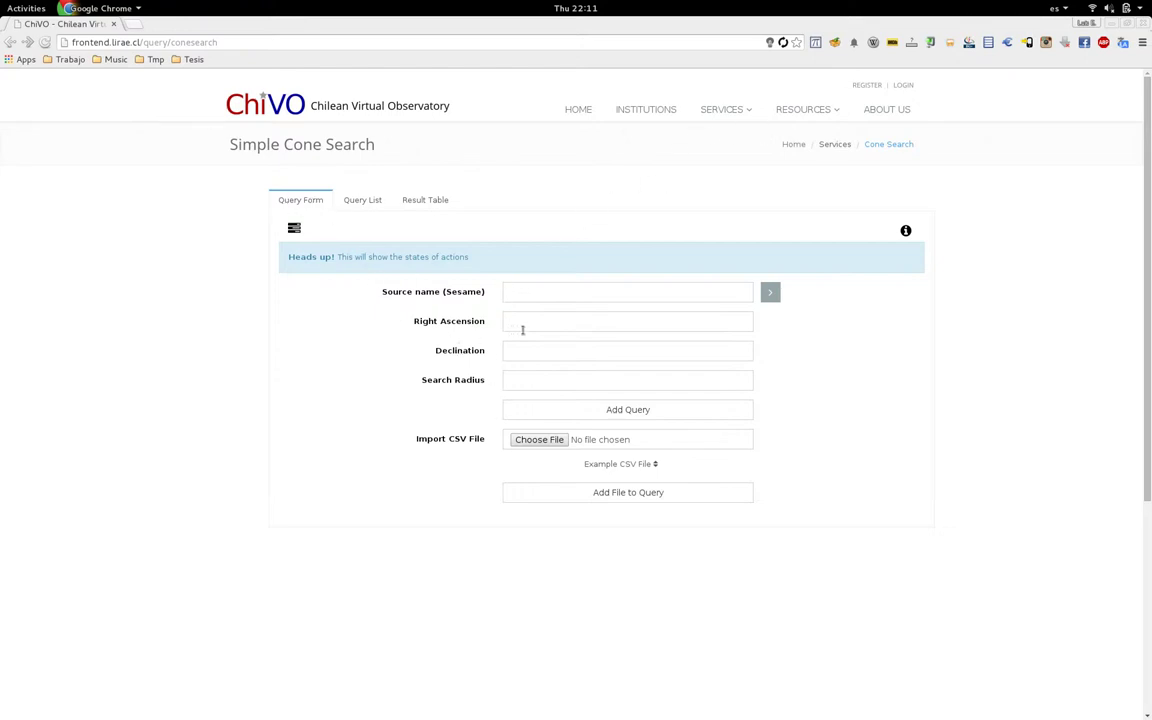
Resolve the source name orion and add a cone search query with a search radius of 35
left_click(515, 292)
type("orion")
key("Return")
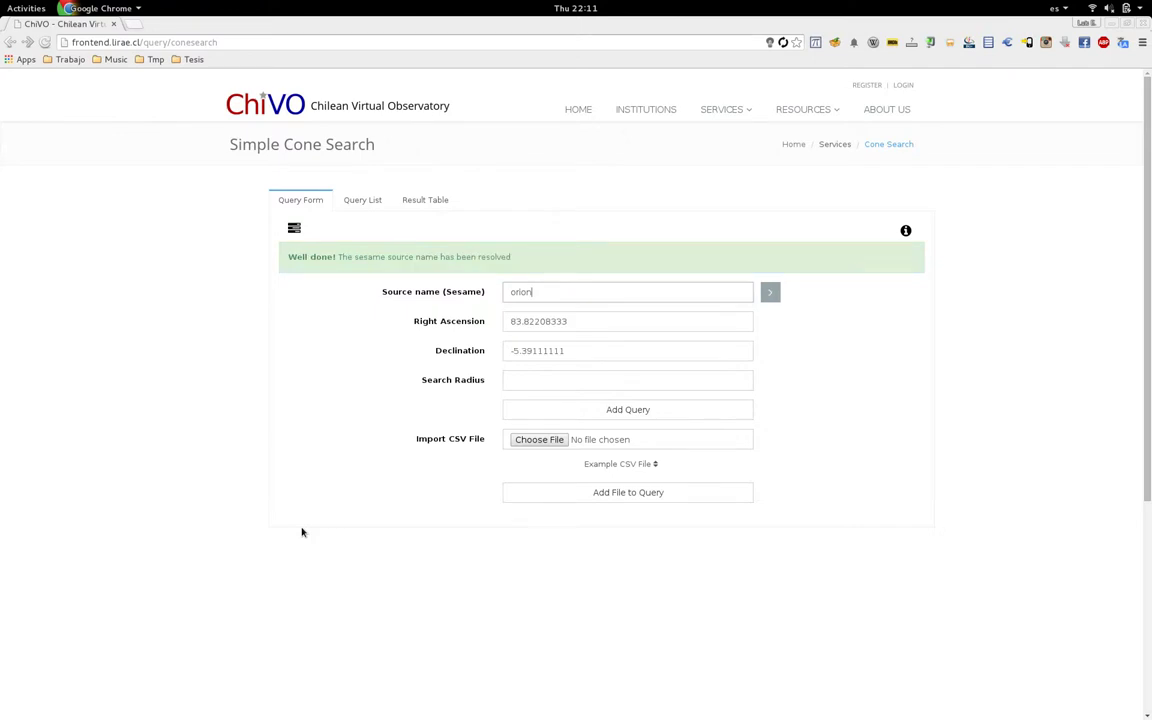
left_click(548, 380)
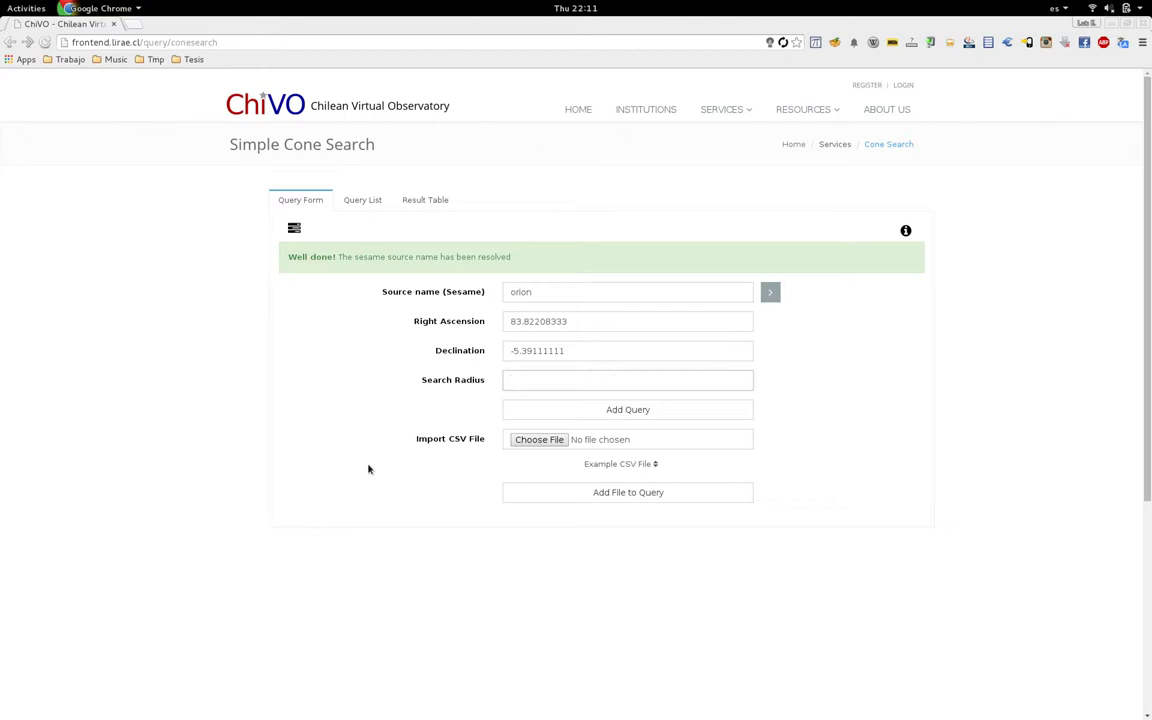
type("35")
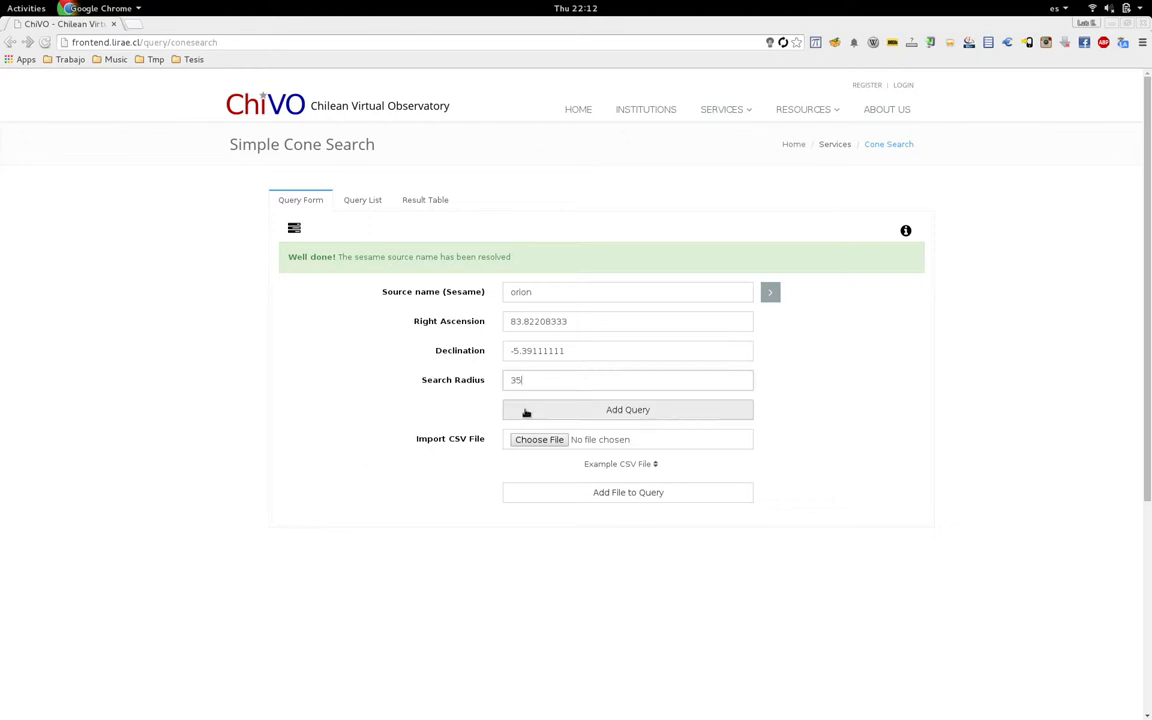
left_click(527, 411)
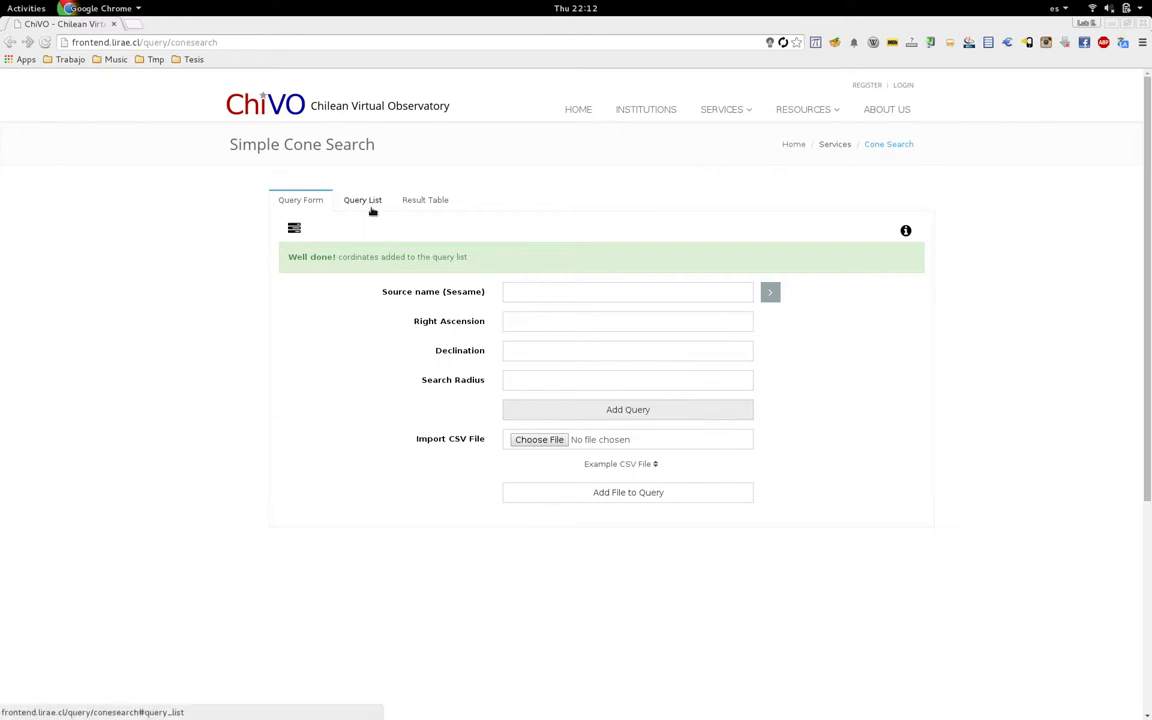
Assign Chilean Virtual Observatory Alma Cycle 0 as the source of the listed orion query and process it
left_click(372, 209)
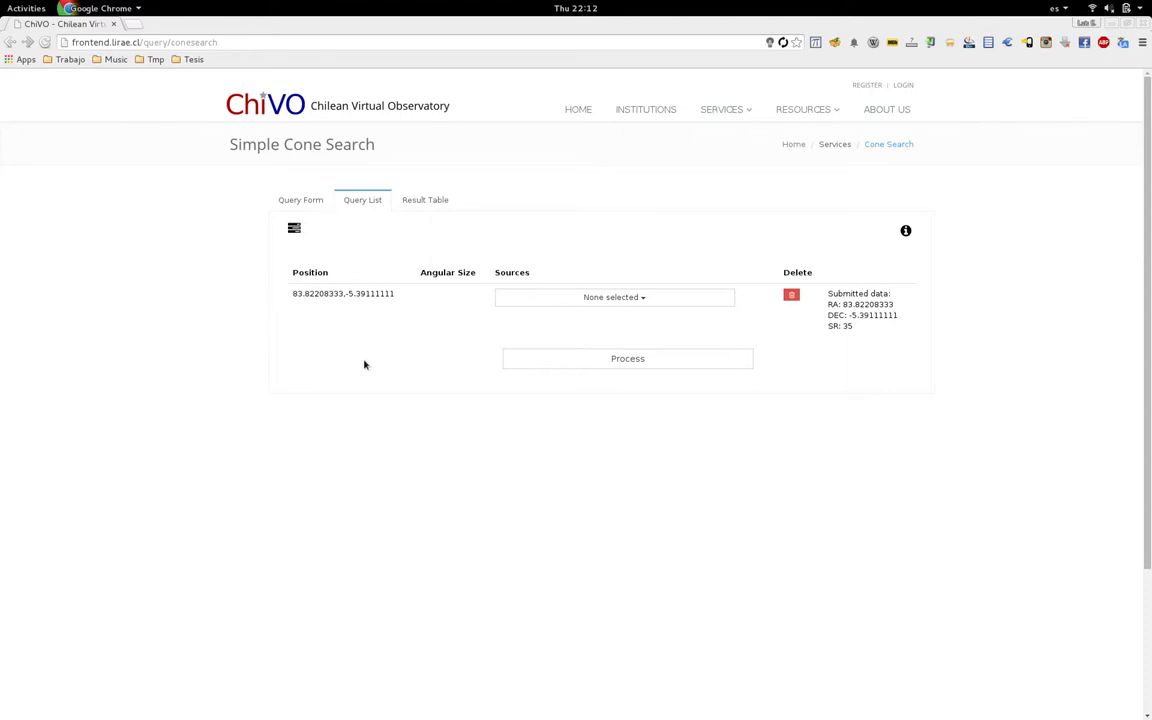
left_click(559, 302)
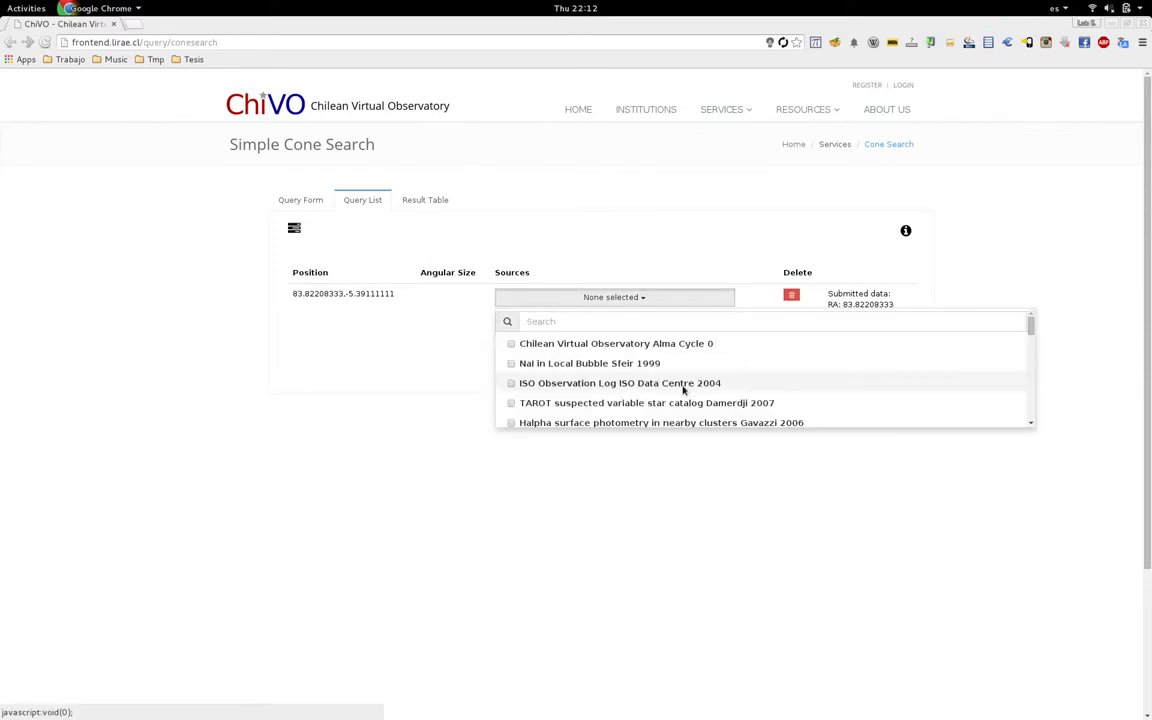
scroll(683, 390, "down", 2)
scroll(681, 391, "up", 3)
left_click(510, 345)
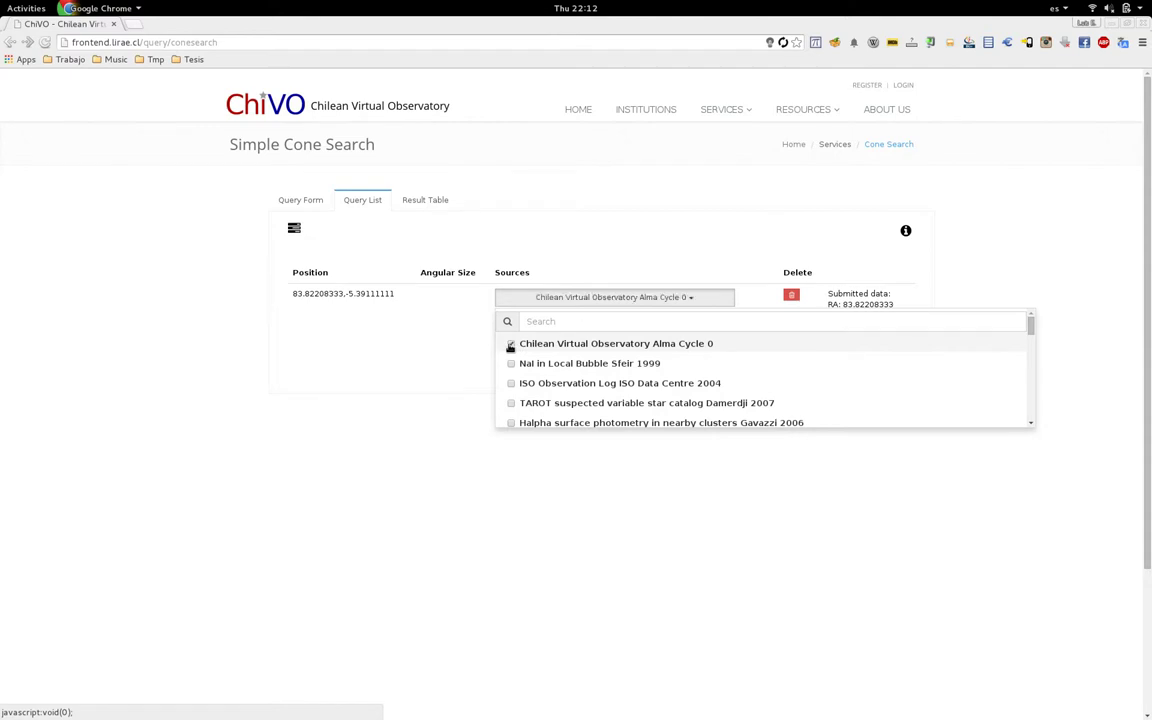
left_click(453, 347)
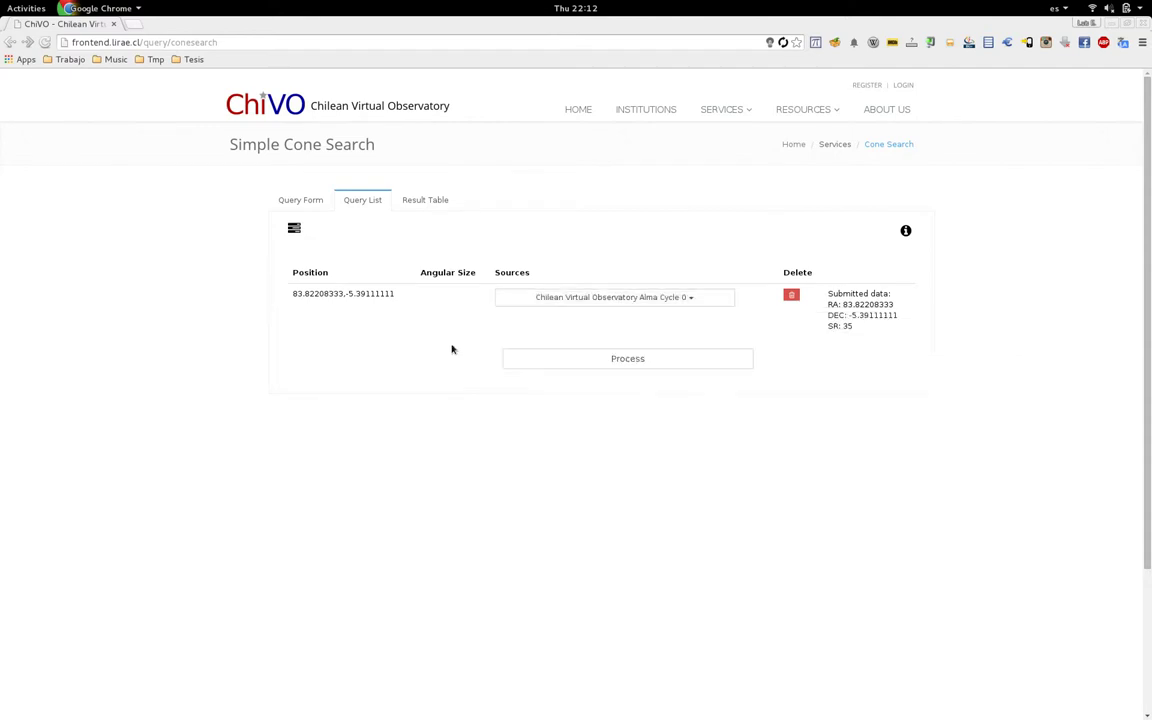
left_click(542, 356)
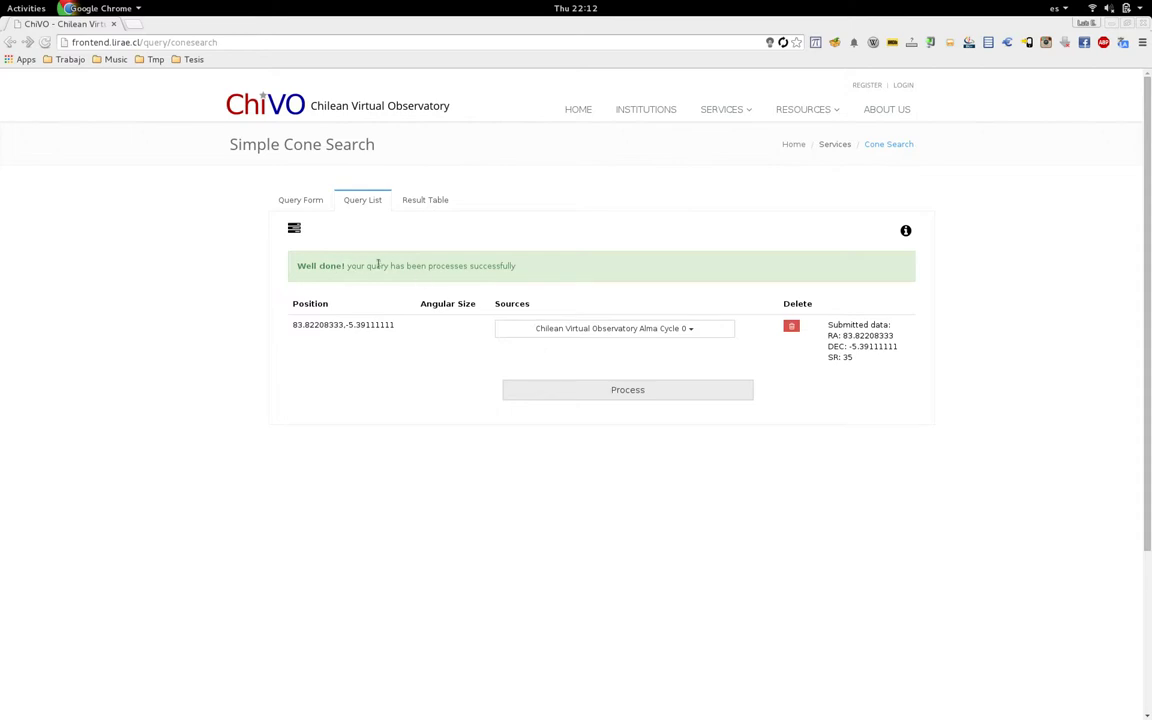
Display the Alma Cycle 0 result table with 20 results per page and review its rows and column descriptions
left_click(443, 200)
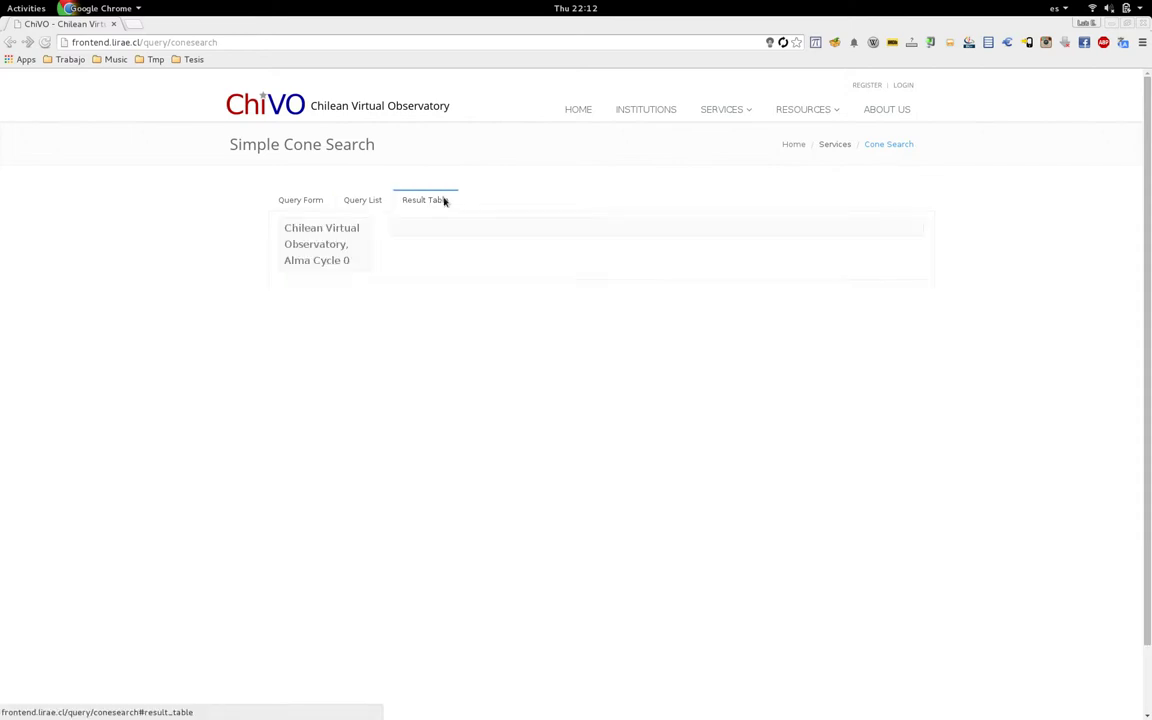
left_click(356, 249)
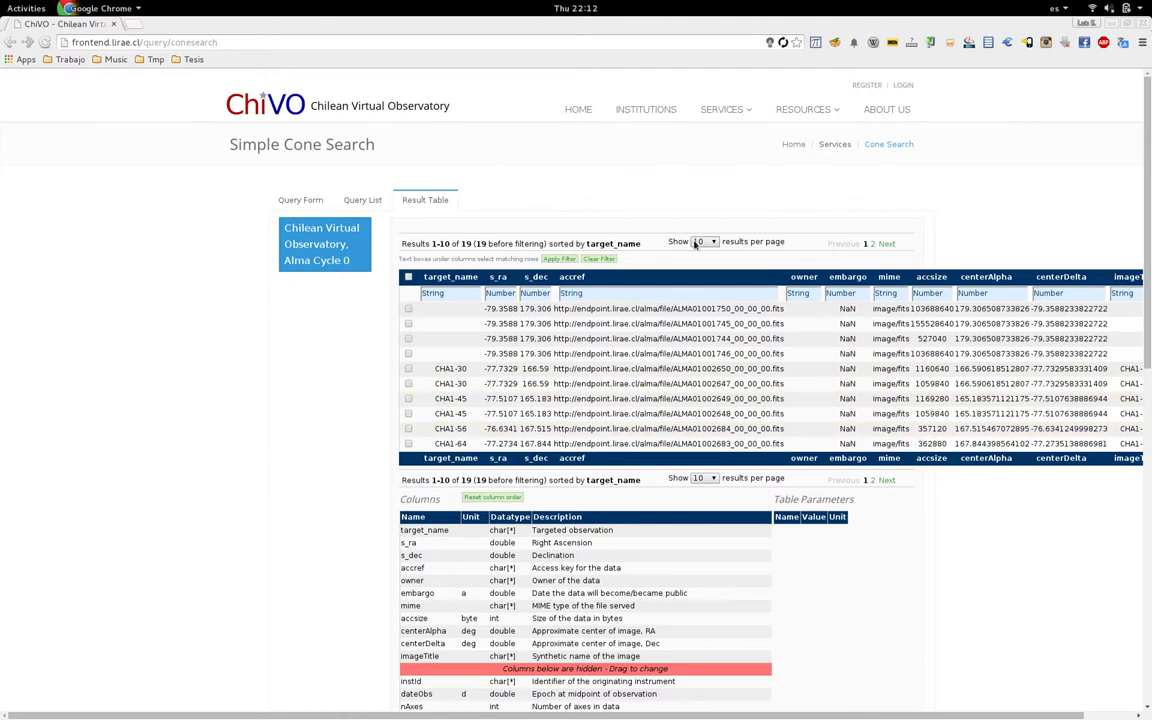
left_click(700, 242)
left_click(698, 260)
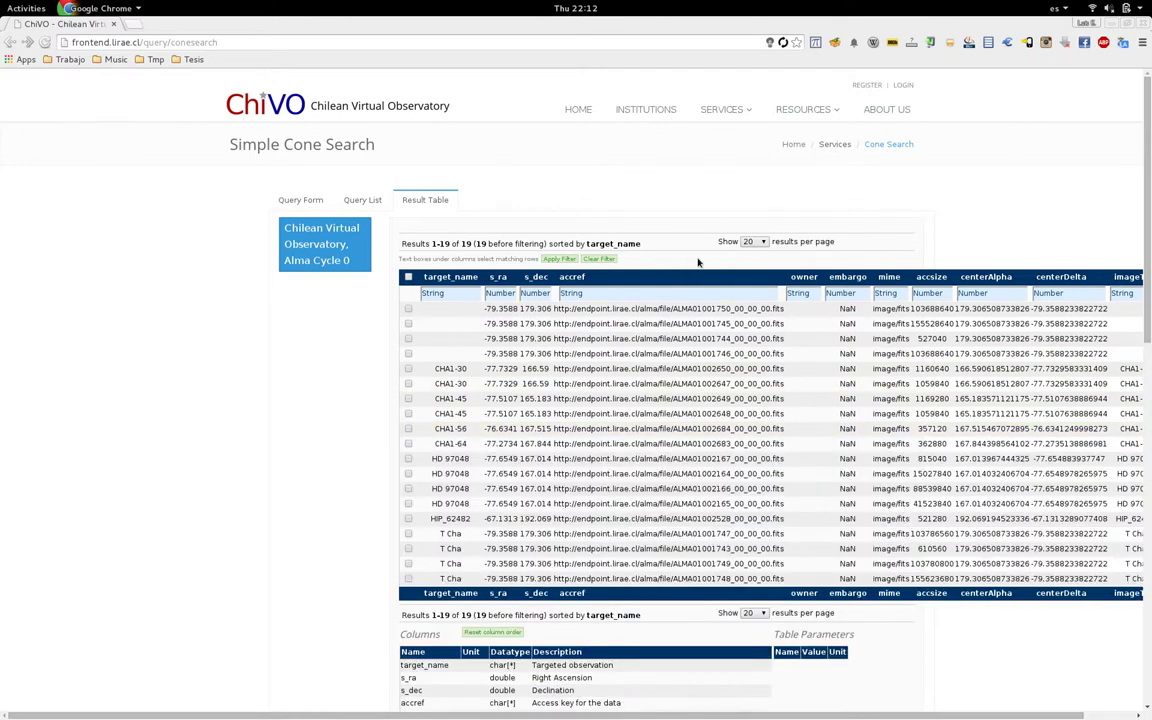
scroll(404, 440, "down", 5)
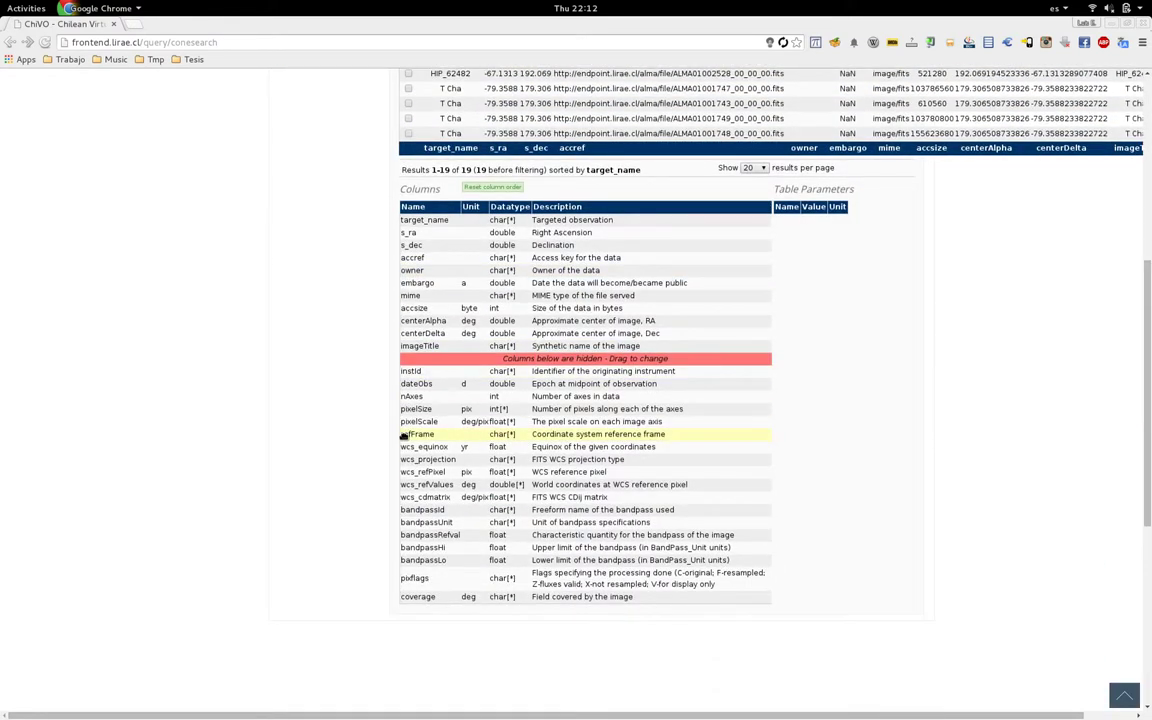
scroll(404, 437, "up", 5)
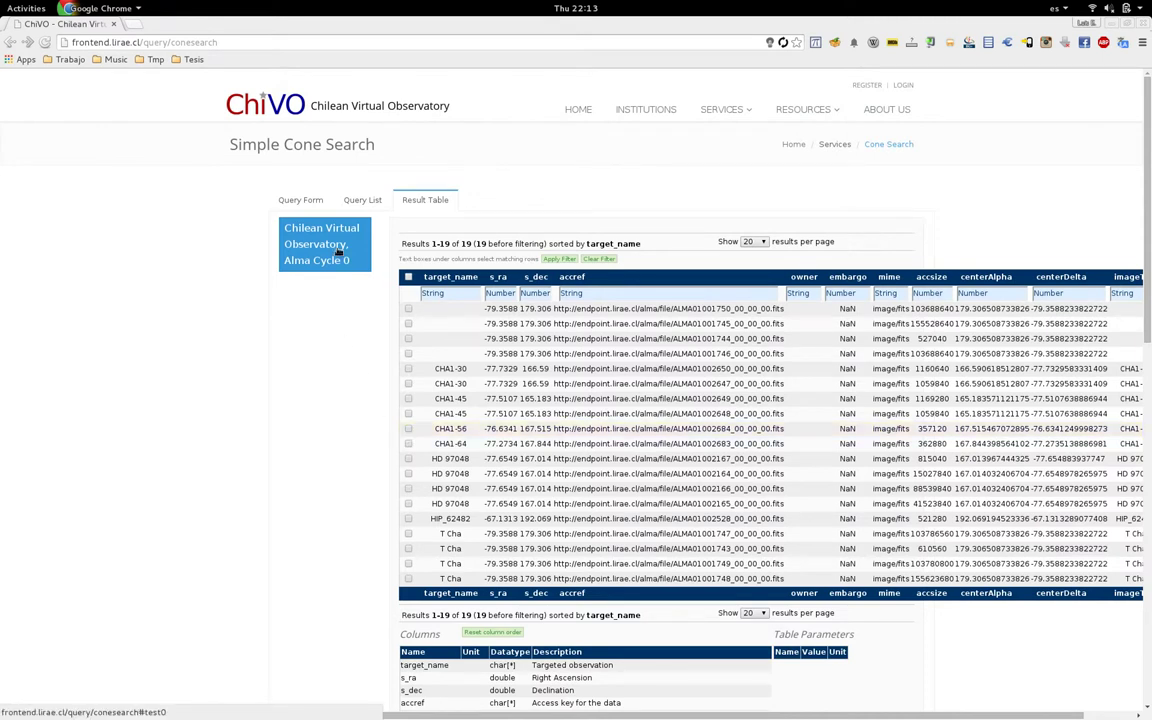
Add another cone search query for the resolved source orion with a search radius of 0.01667
left_click(303, 199)
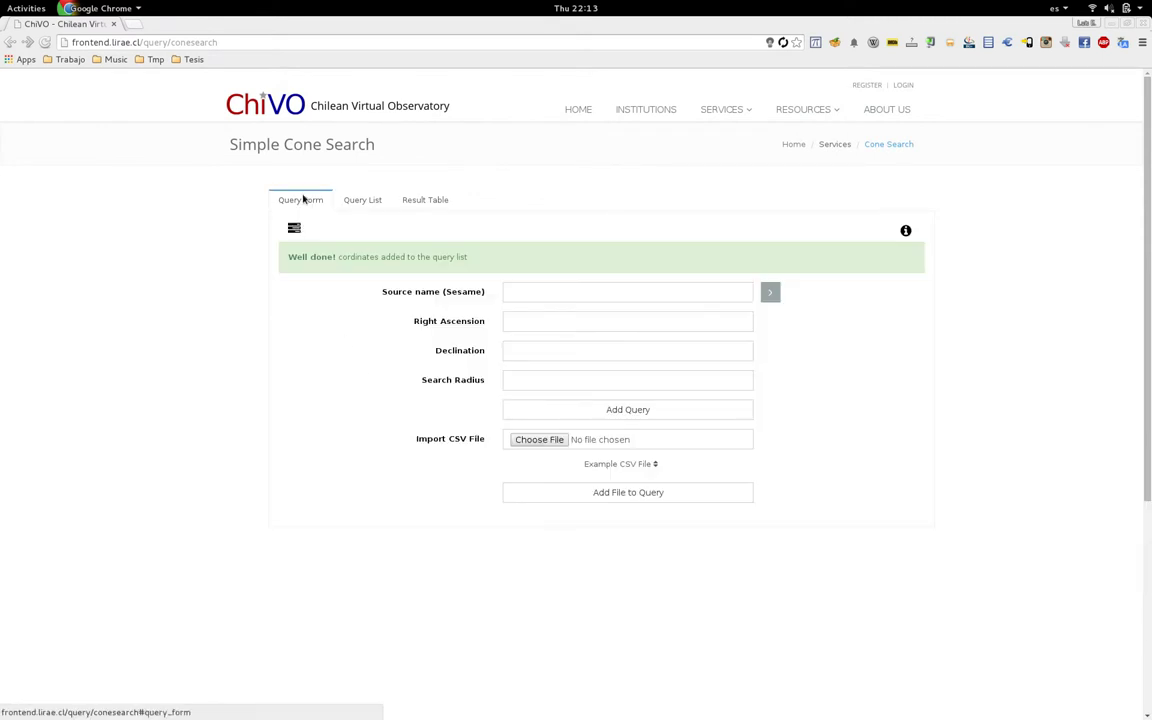
left_click(517, 290)
type("orion")
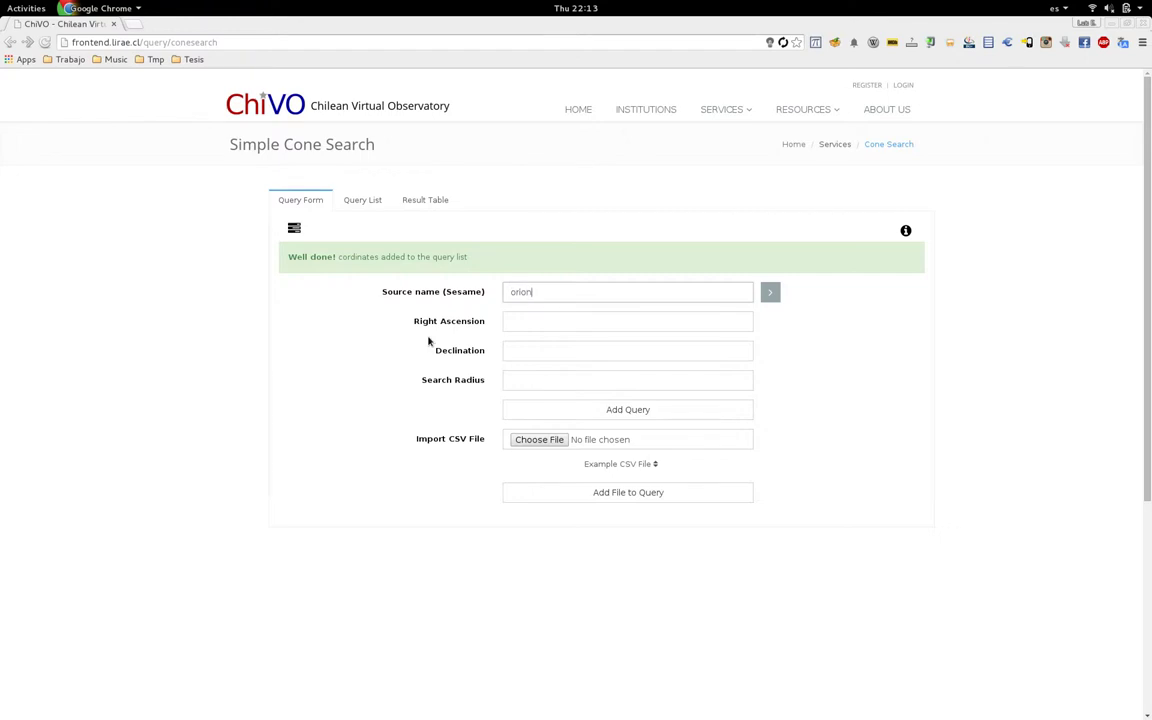
key("Return")
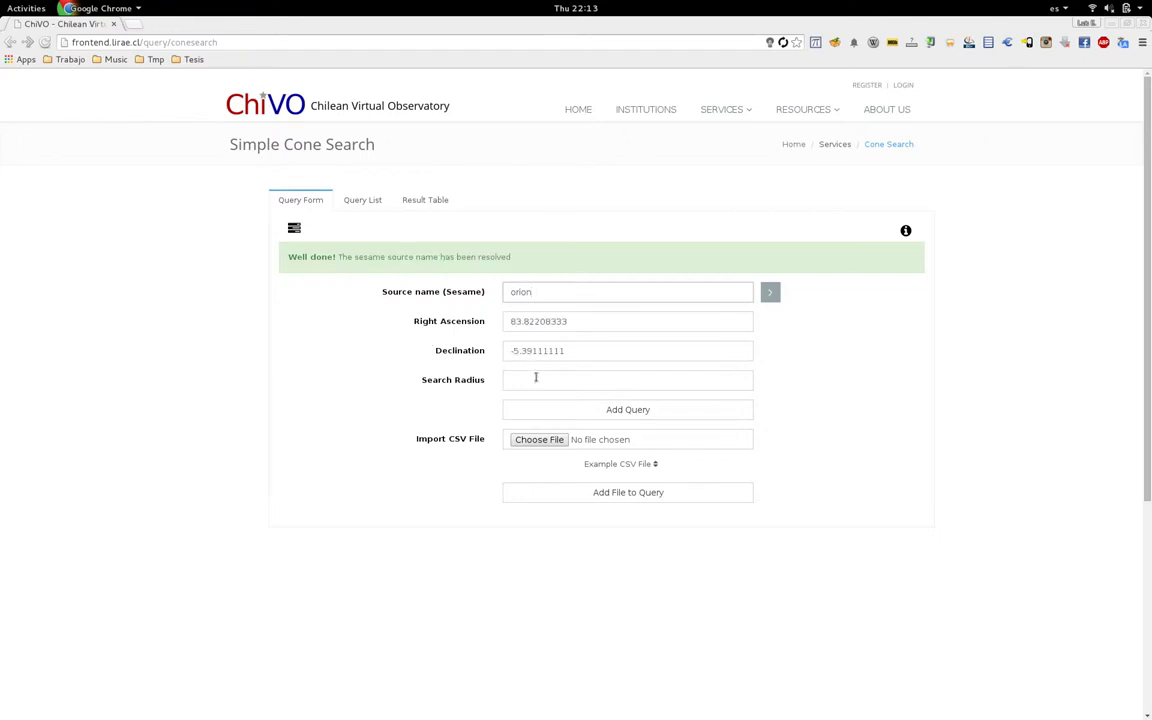
type("0.01667")
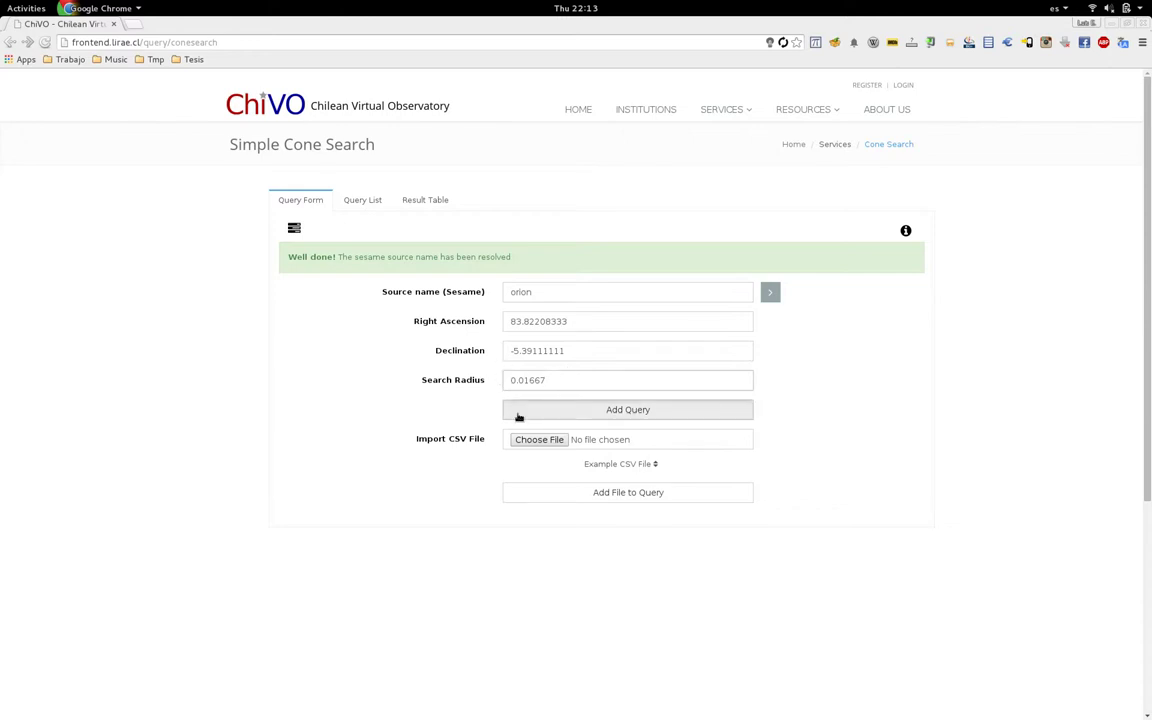
left_click(519, 417)
Assign ISO Observation Log ISO Data Centre 2004 as the second query's source and process the query list
left_click(365, 205)
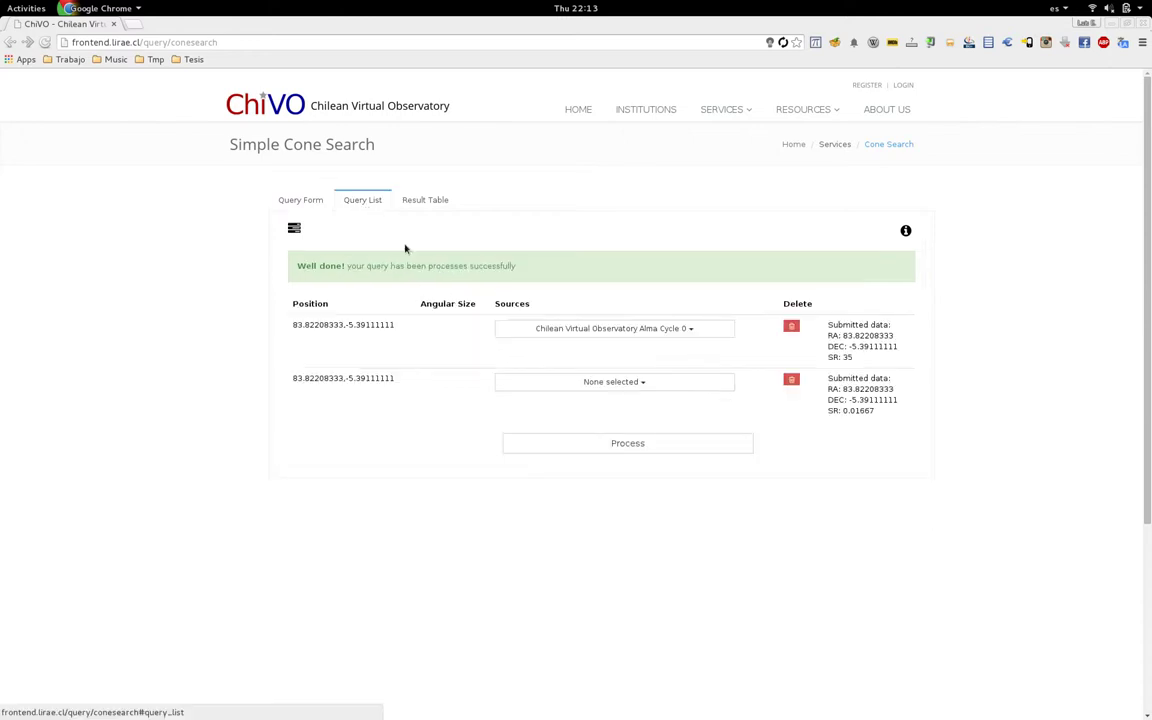
left_click(530, 385)
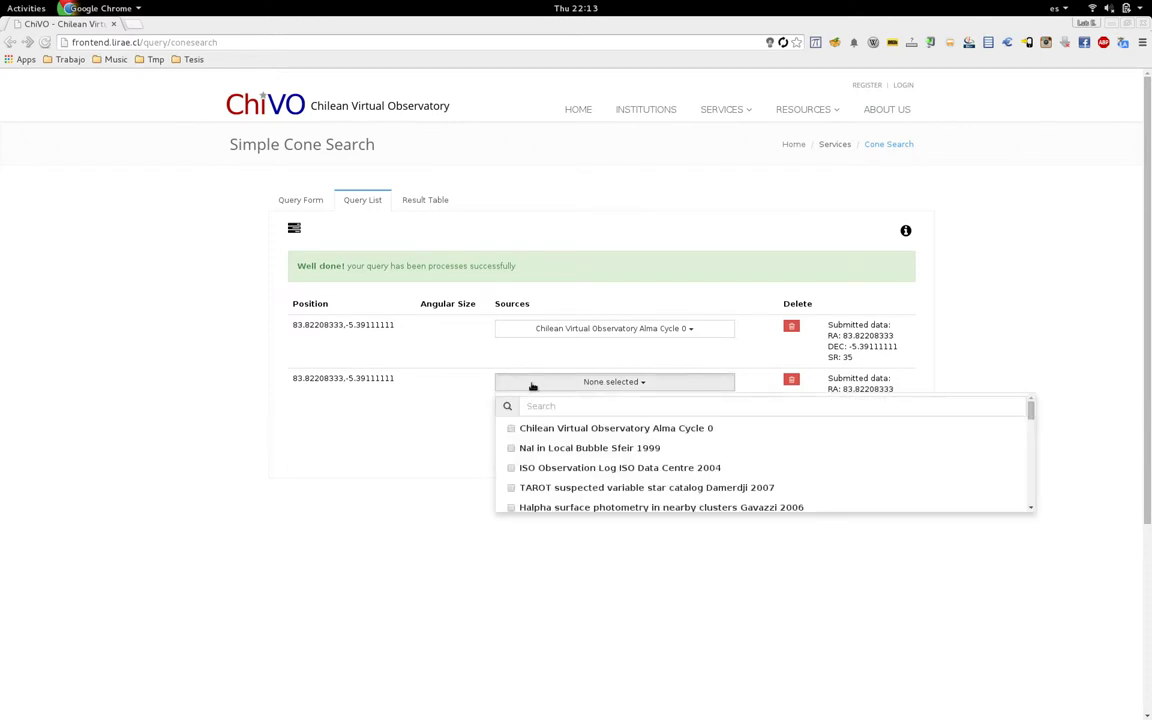
left_click(511, 469)
left_click(445, 473)
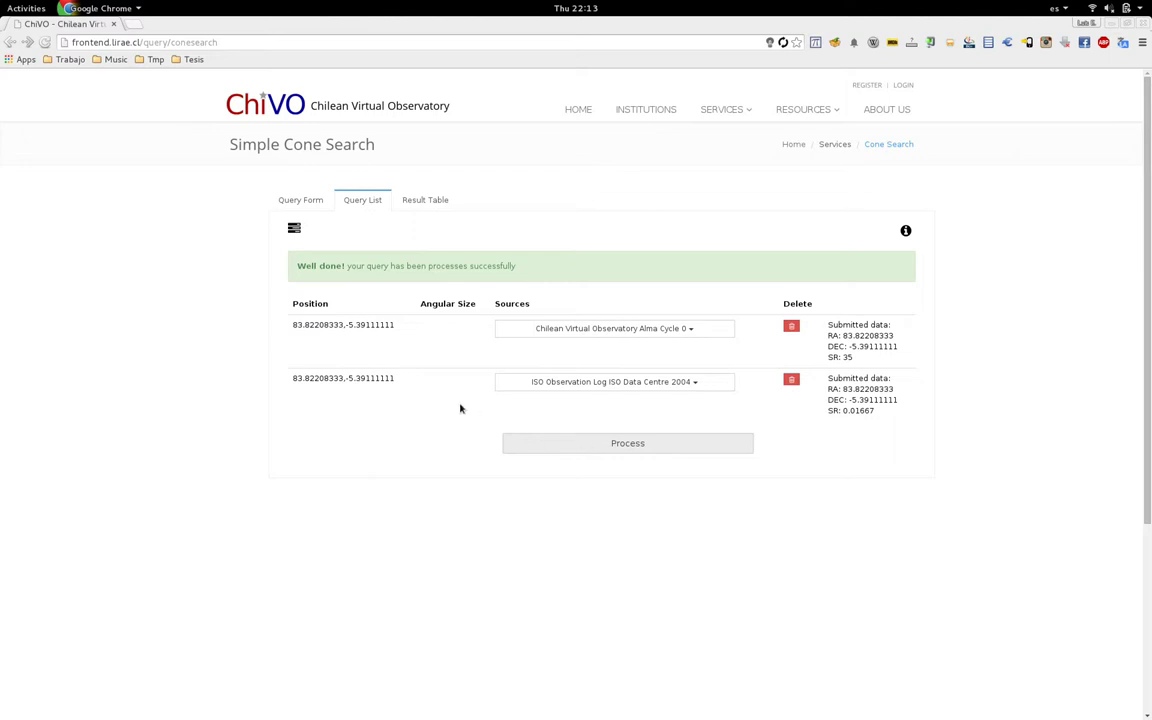
Review the result tables for Alma Cycle 0 and the ISO Observation Log
left_click(436, 203)
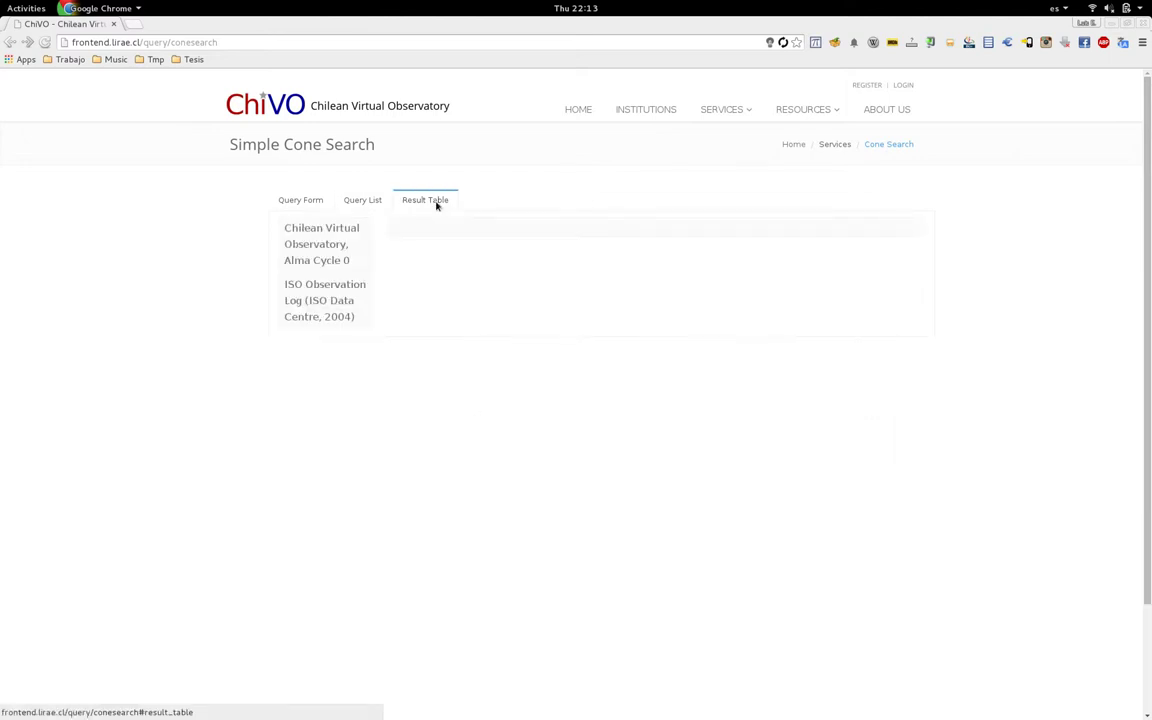
left_click(352, 243)
left_click(335, 292)
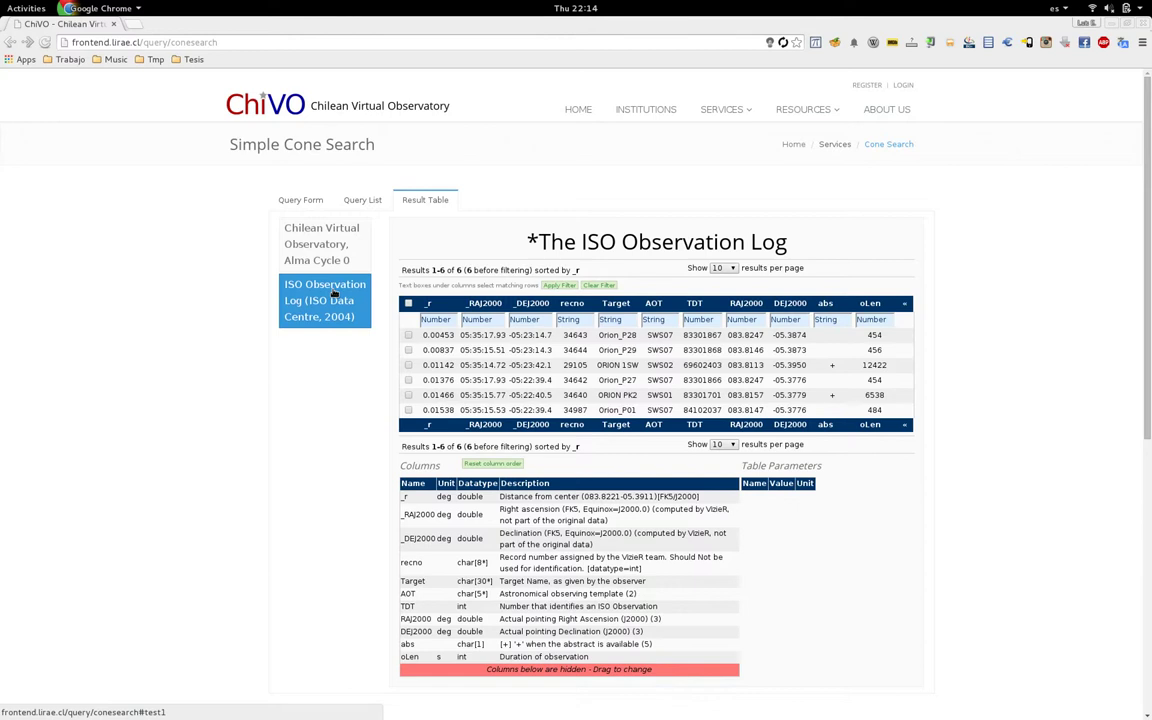
In the Image Search service, resolve the source name gemini and add a query with an angular size of 50
mouse_move(721, 112)
left_click(702, 147)
left_click(595, 291)
type("gemini")
key("Return")
left_click(551, 381)
type("0.1")
left_click(533, 432)
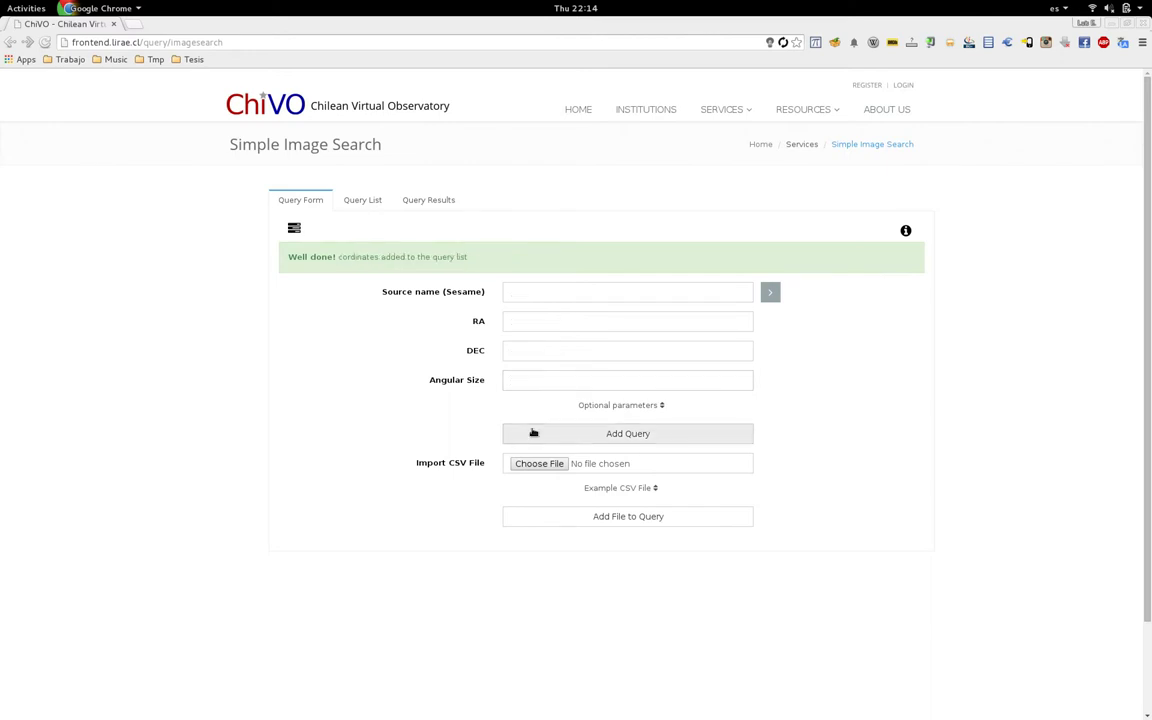
Process the gemini image query against Chilean Virtual Observatory, Alma Cycle 0, and display that source's results
left_click(358, 199)
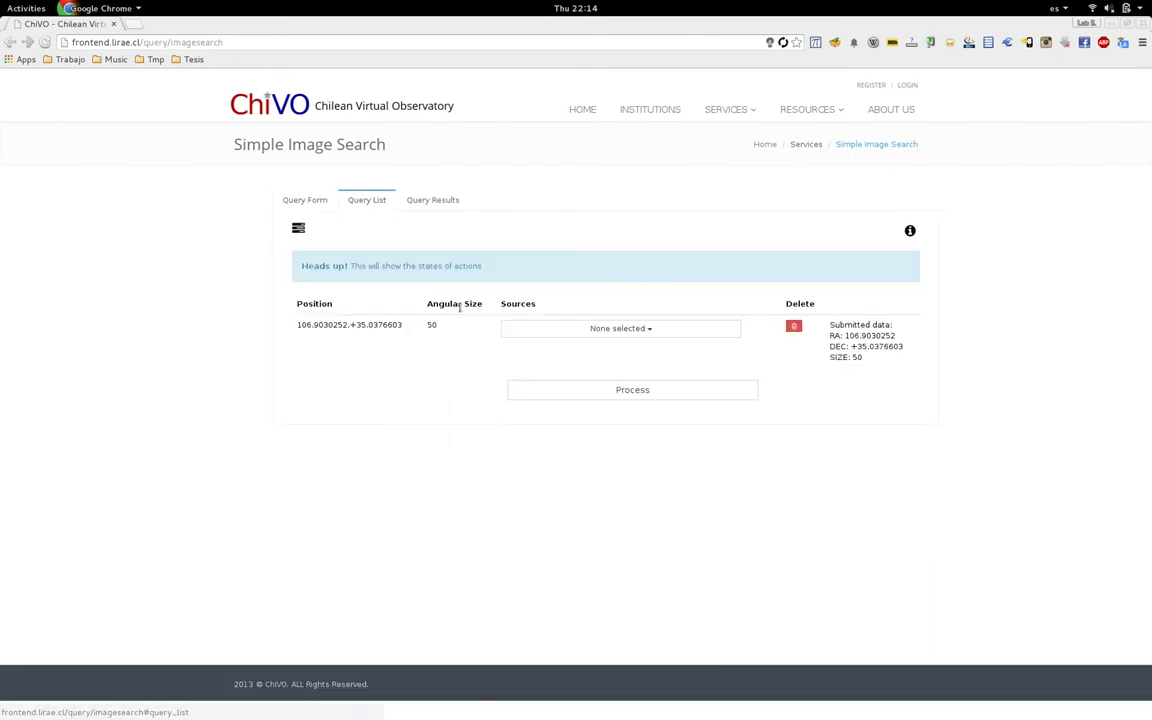
left_click(521, 327)
left_click(482, 399)
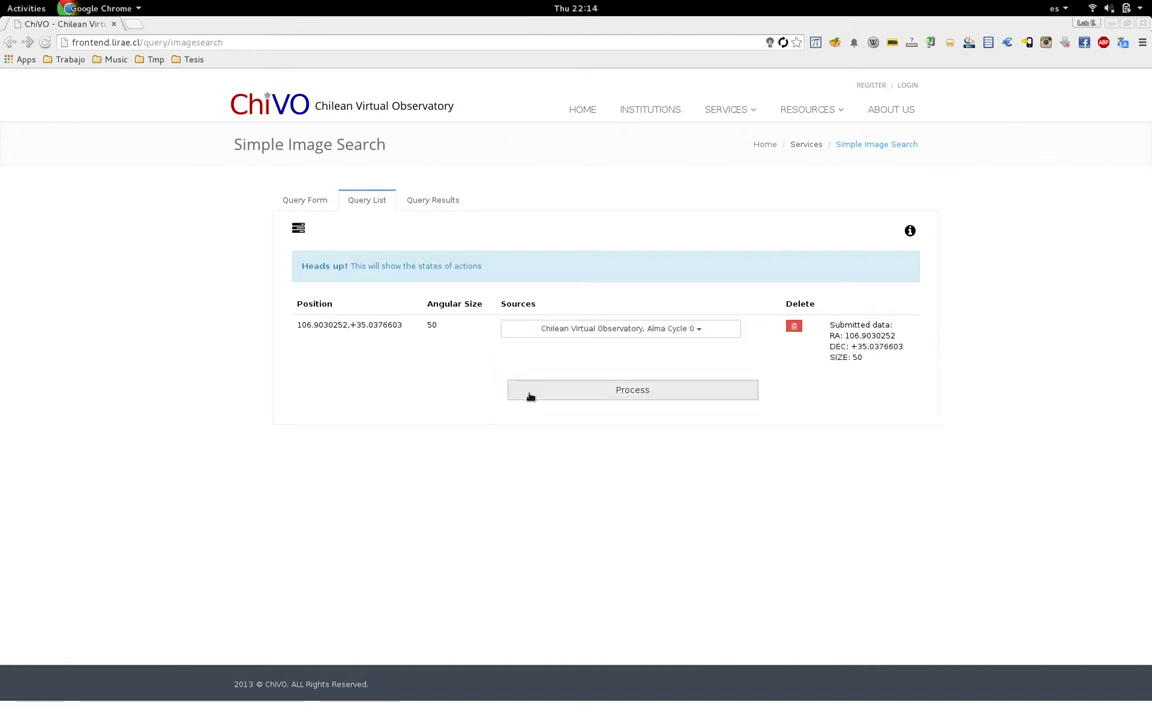
left_click(449, 203)
left_click(347, 244)
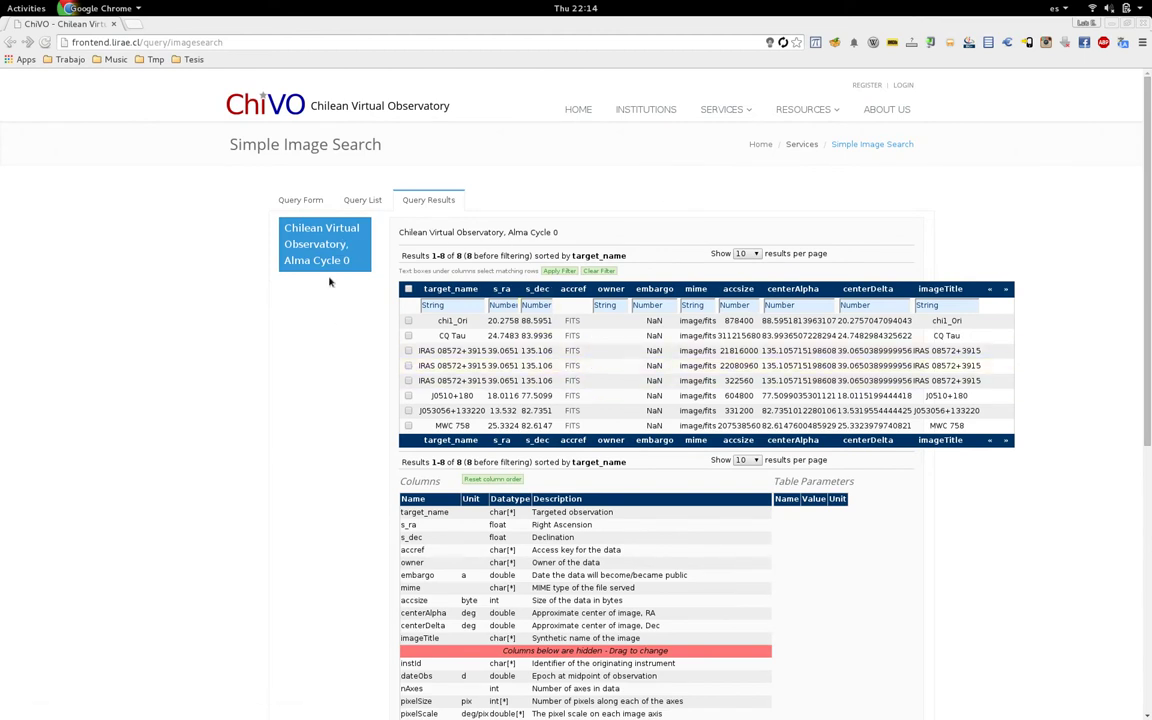
Add a second image query for the resolved source gemini with an angular size of 0.01667
left_click(308, 200)
left_click(566, 285)
type("gem")
key("Return")
left_click(530, 384)
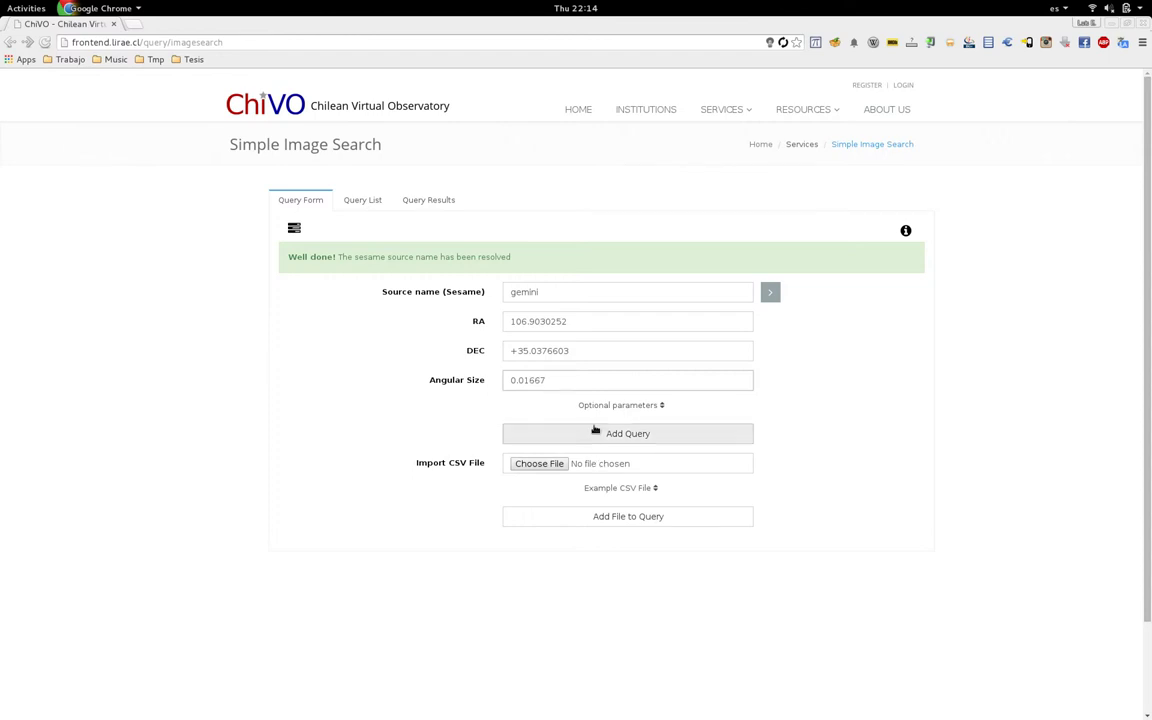
left_click(628, 433)
Process the 0.01667 gemini image query against the 2MASS All-Sky Atlas Image Service and display that source's results
left_click(366, 200)
left_click(555, 381)
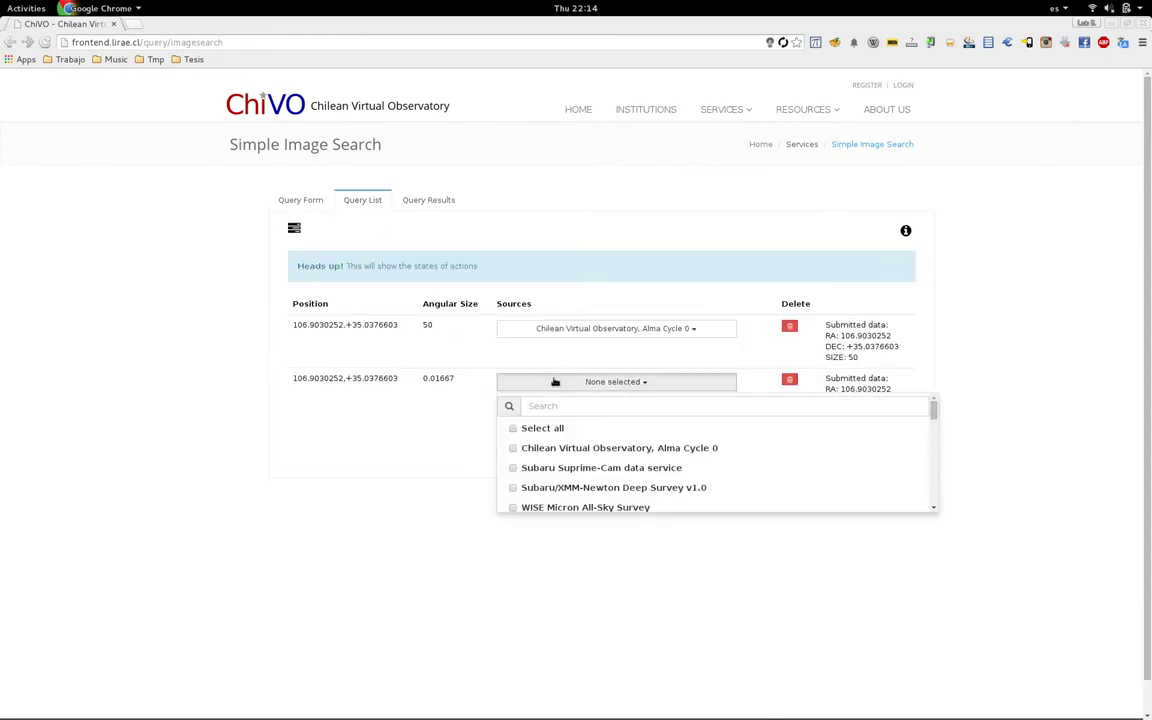
scroll(527, 445, "down", 3)
scroll(558, 447, "up", 3)
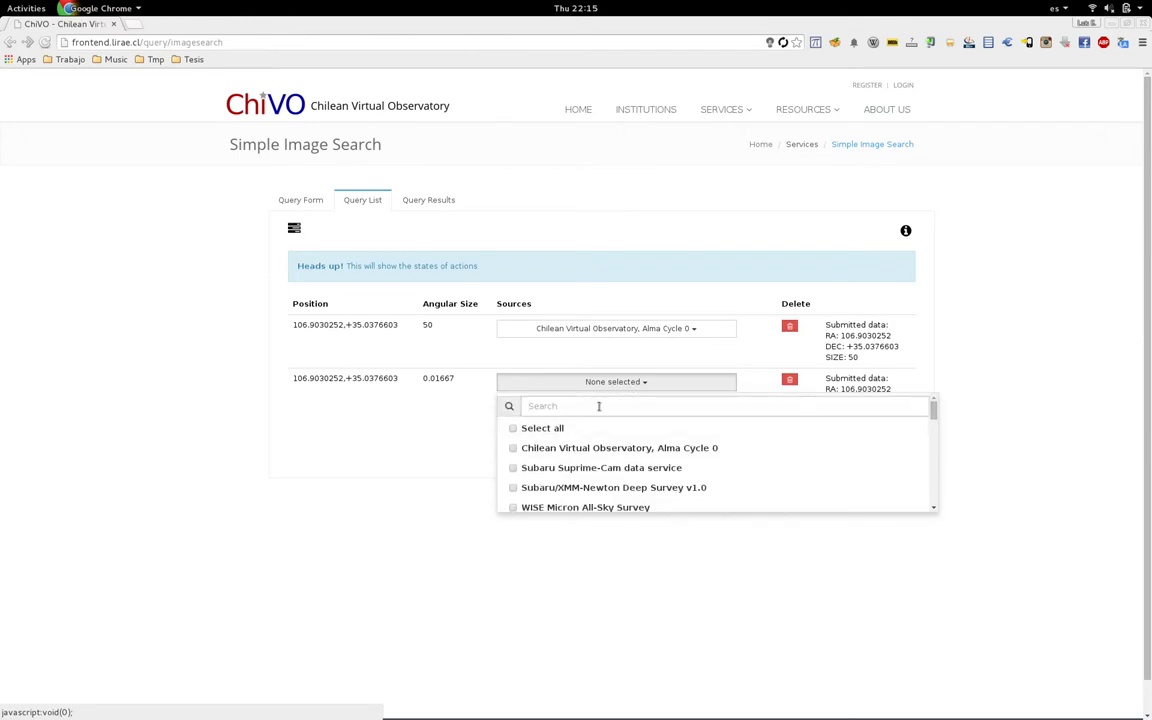
type("2m")
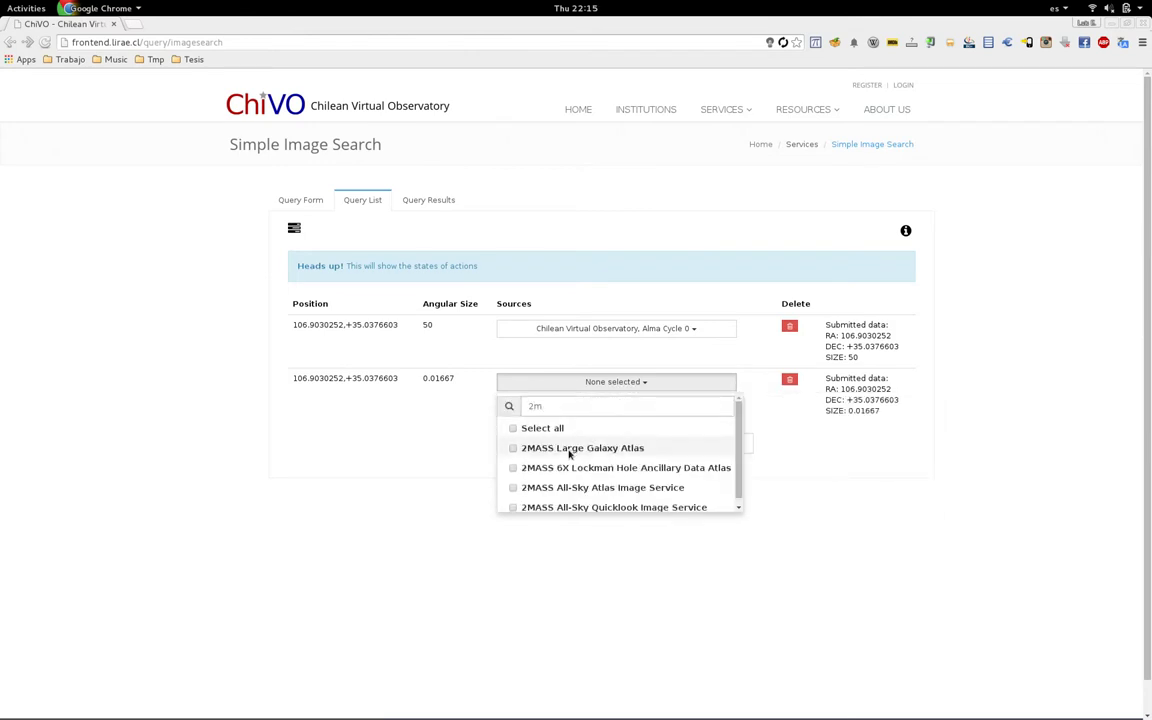
left_click(522, 488)
left_click(431, 488)
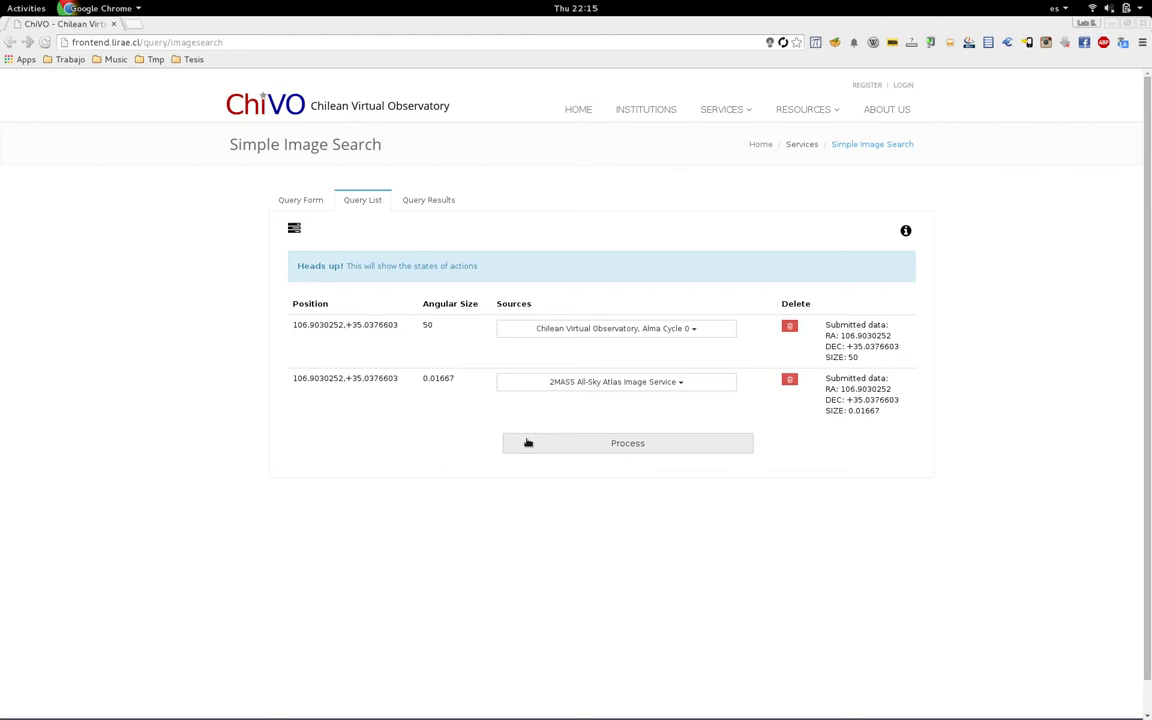
left_click(430, 201)
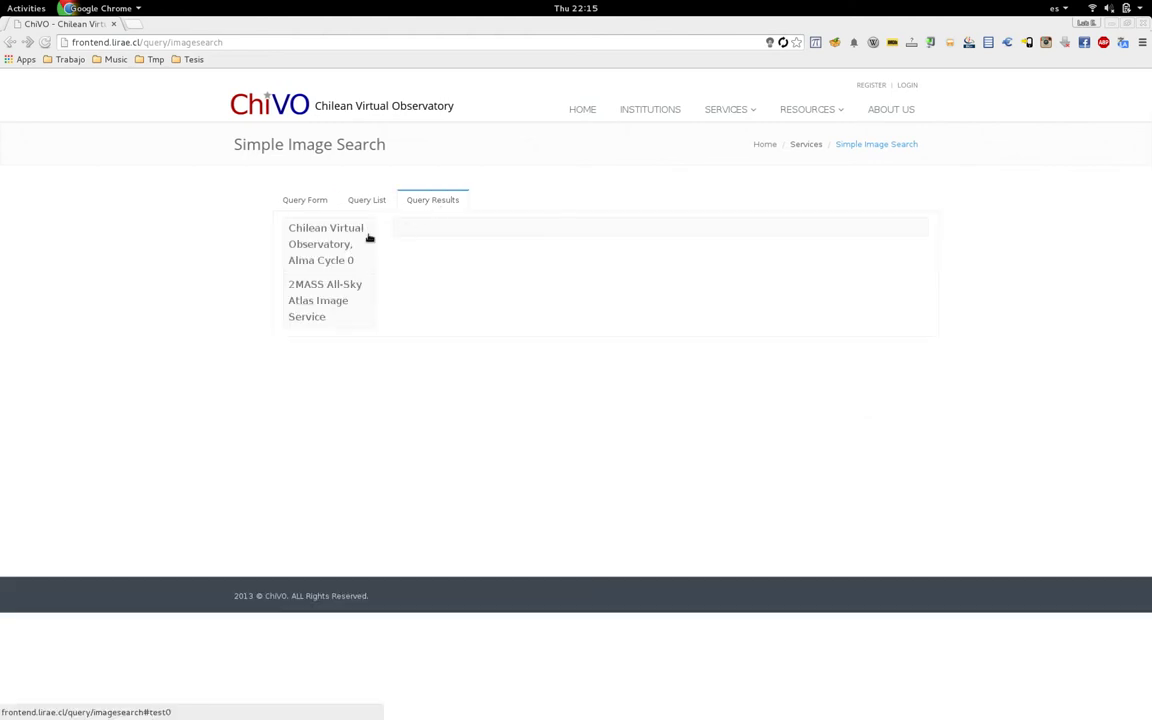
left_click(350, 290)
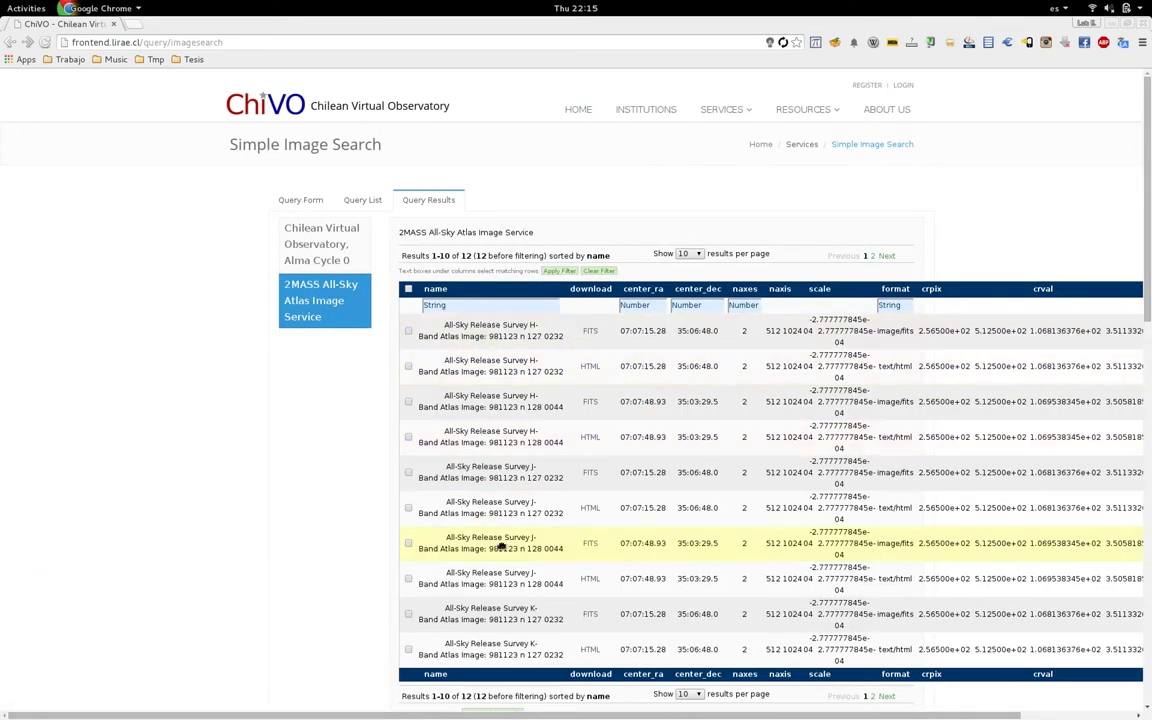
In the Spectral Search service, resolve the source name M101 and add a query with a size of 0.01667
left_click(743, 106)
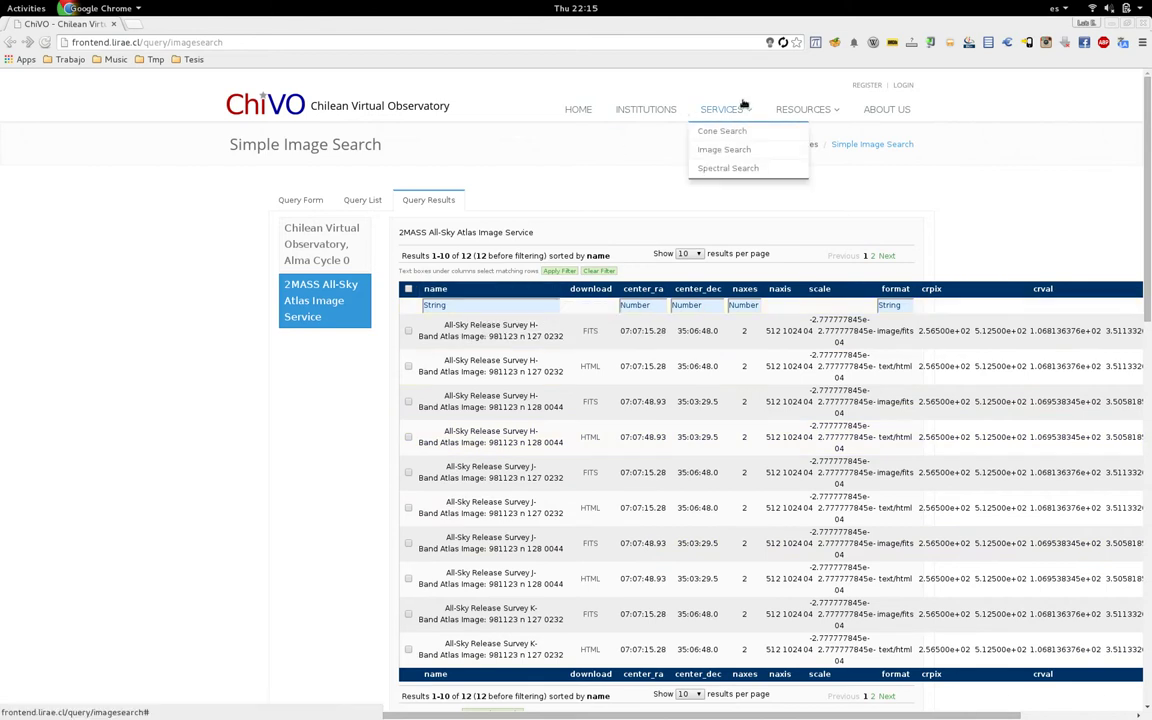
left_click(746, 168)
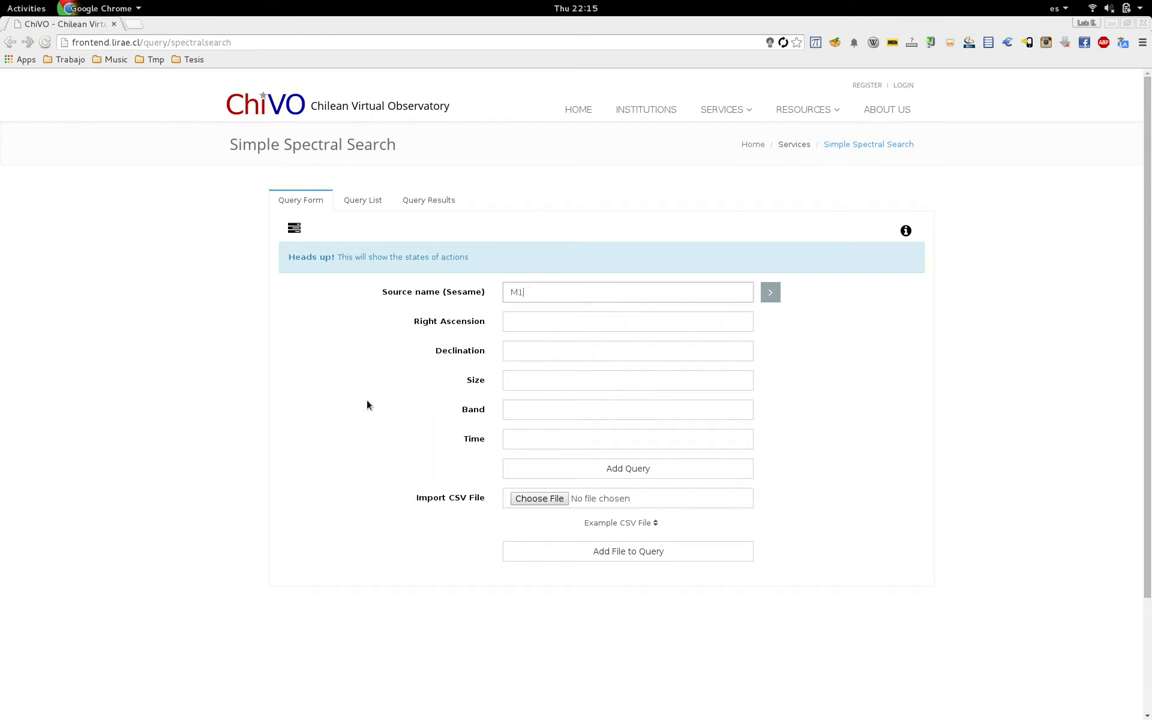
key("Return")
left_click(514, 383)
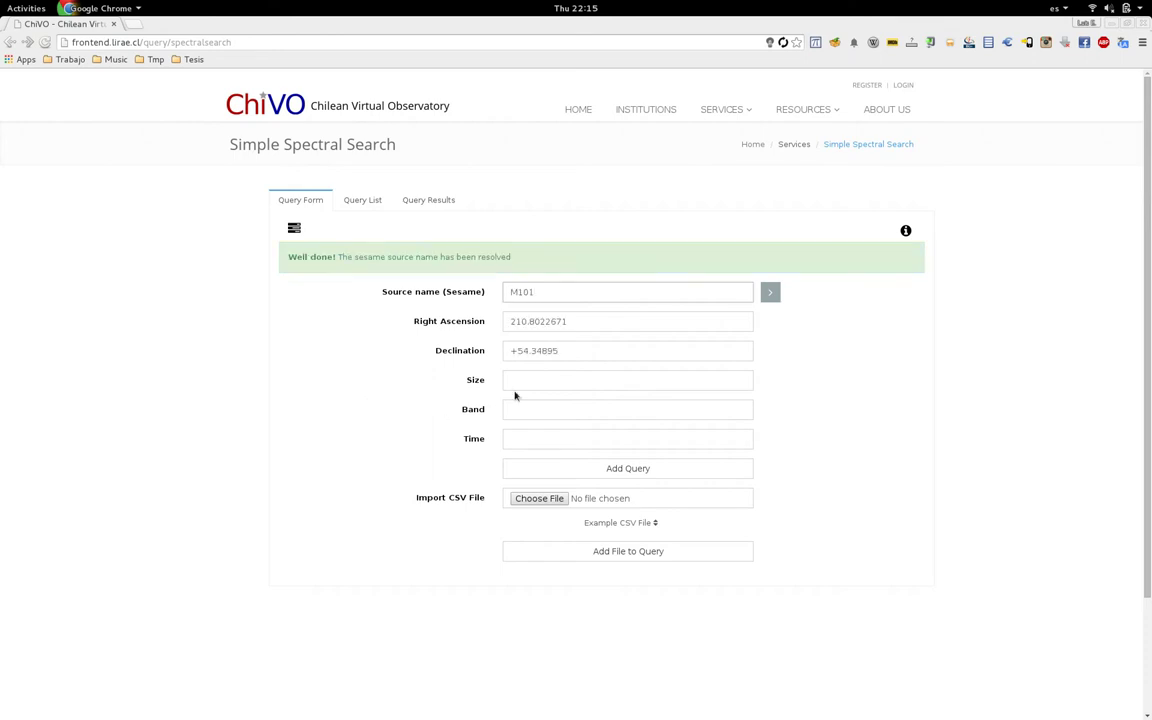
type("0.01667")
left_click(517, 470)
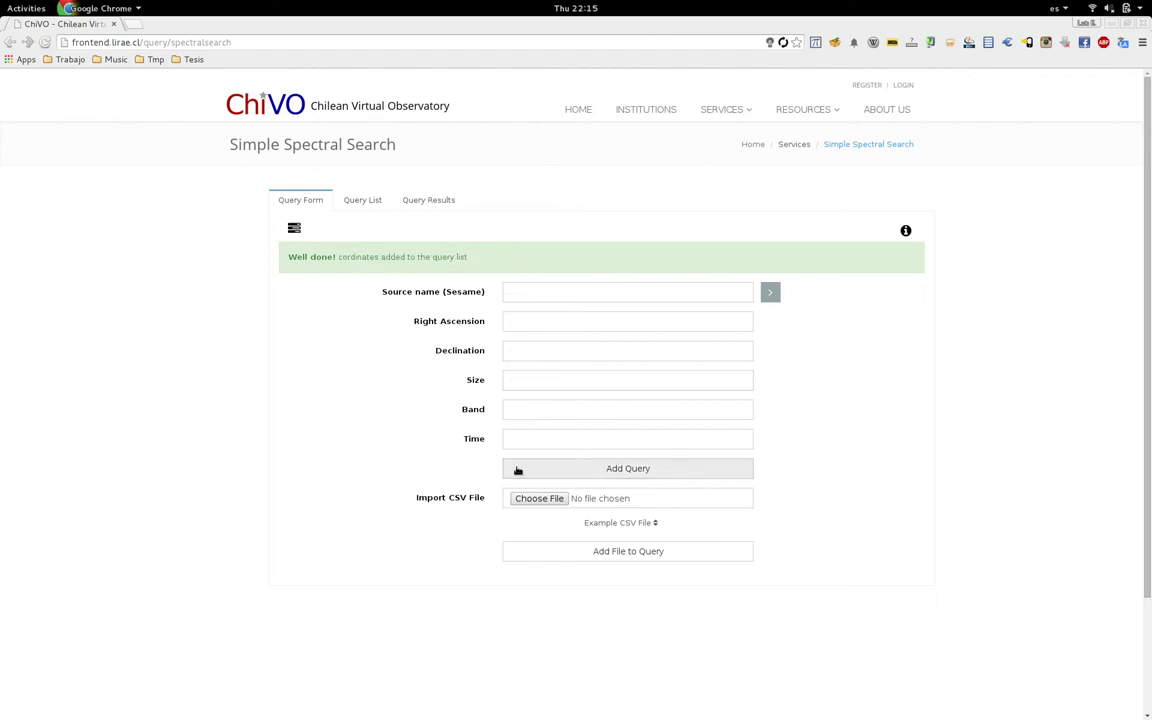
Process the M101 spectral query against International Ultraviolet Explorer and display that source's results
left_click(360, 198)
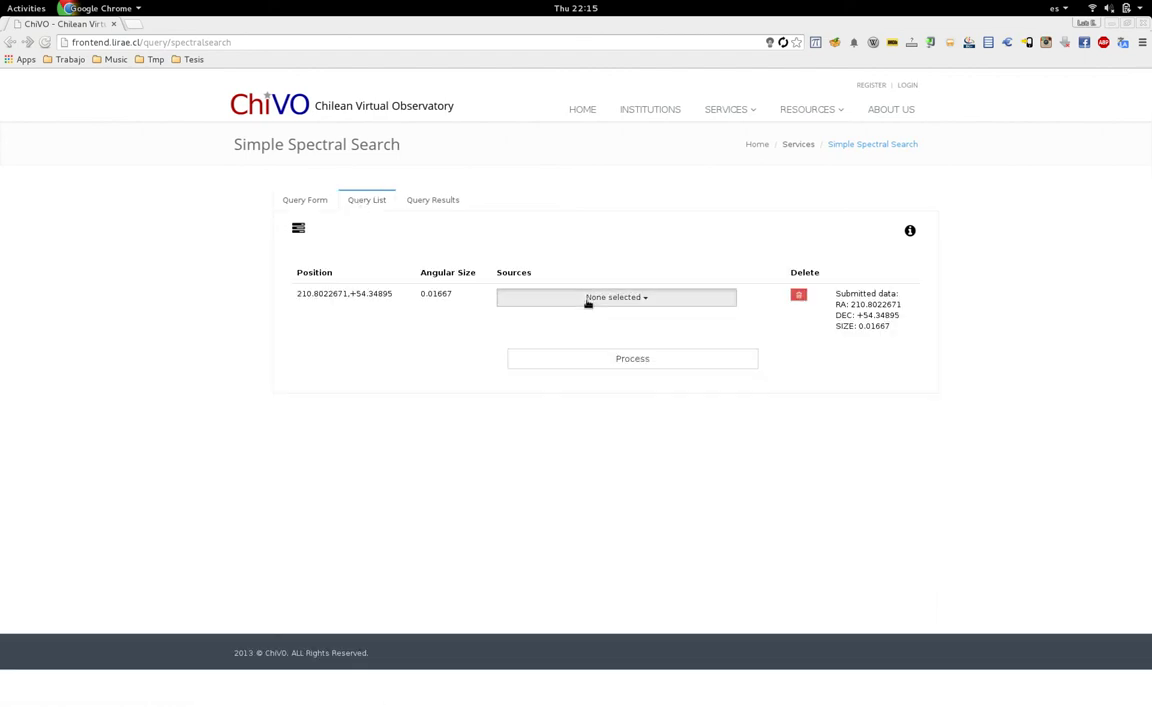
left_click(588, 298)
left_click(540, 320)
type("int")
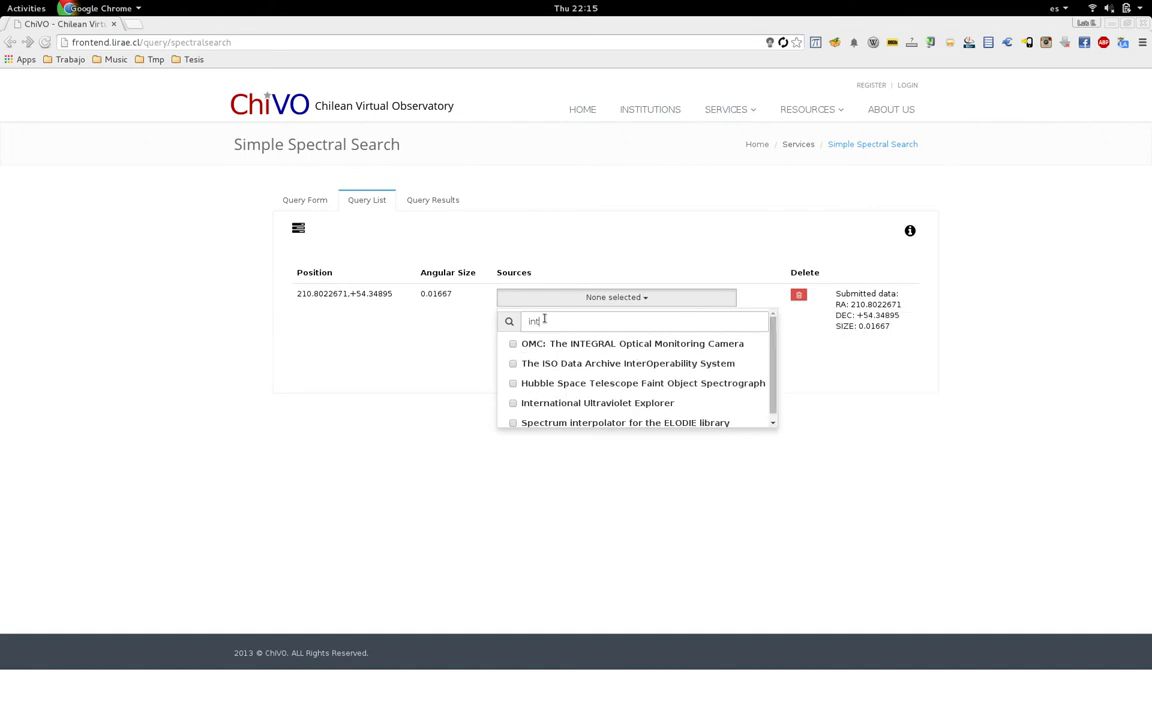
left_click(514, 403)
left_click(441, 394)
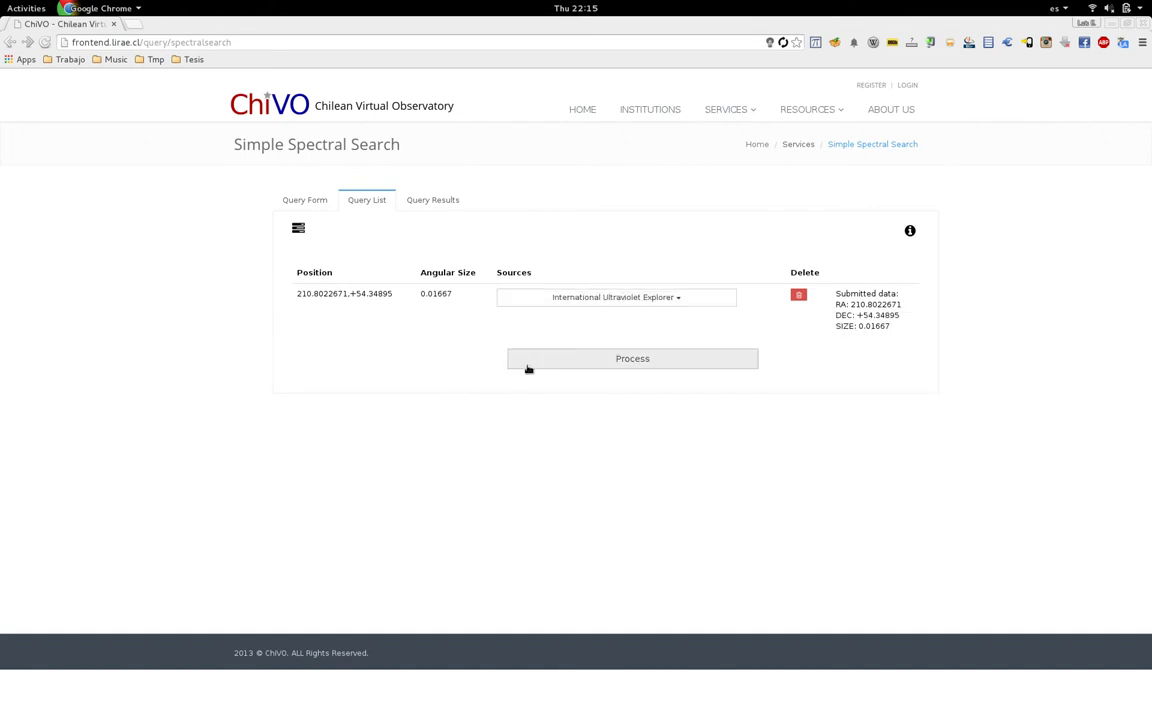
left_click(438, 200)
left_click(350, 237)
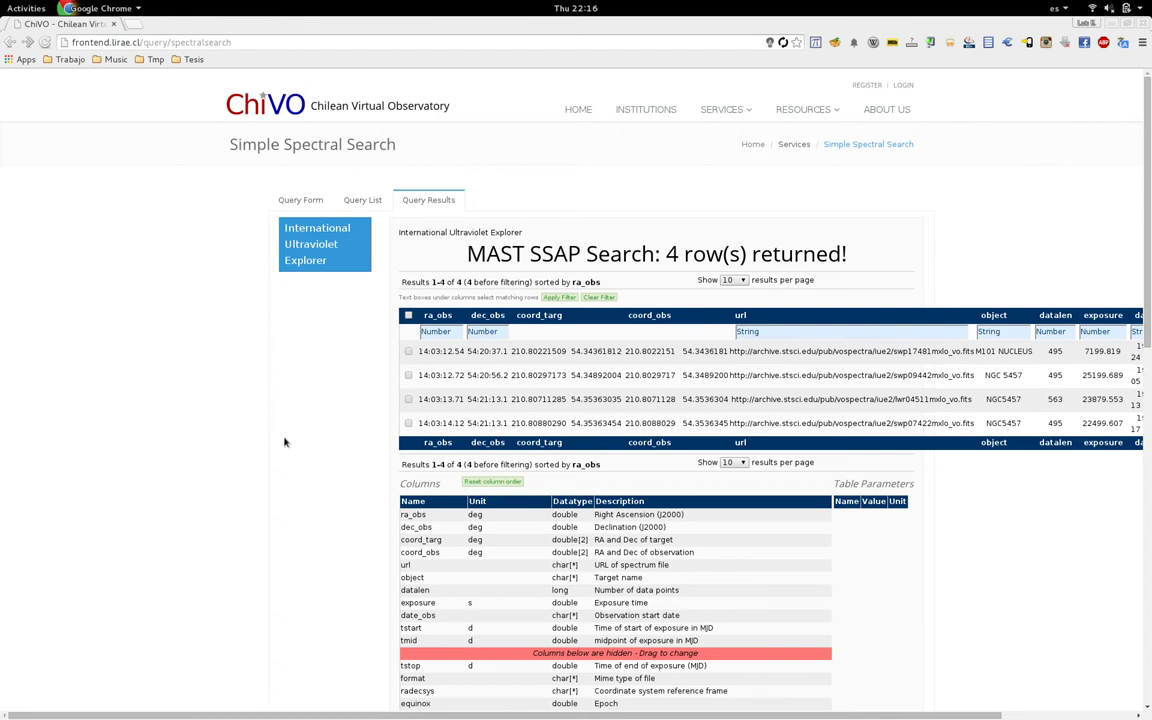
Hide the datalen, exposure, date_obs, tstart and tmid columns in the International Ultraviolet Explorer results table
scroll(284, 442, "down", 8)
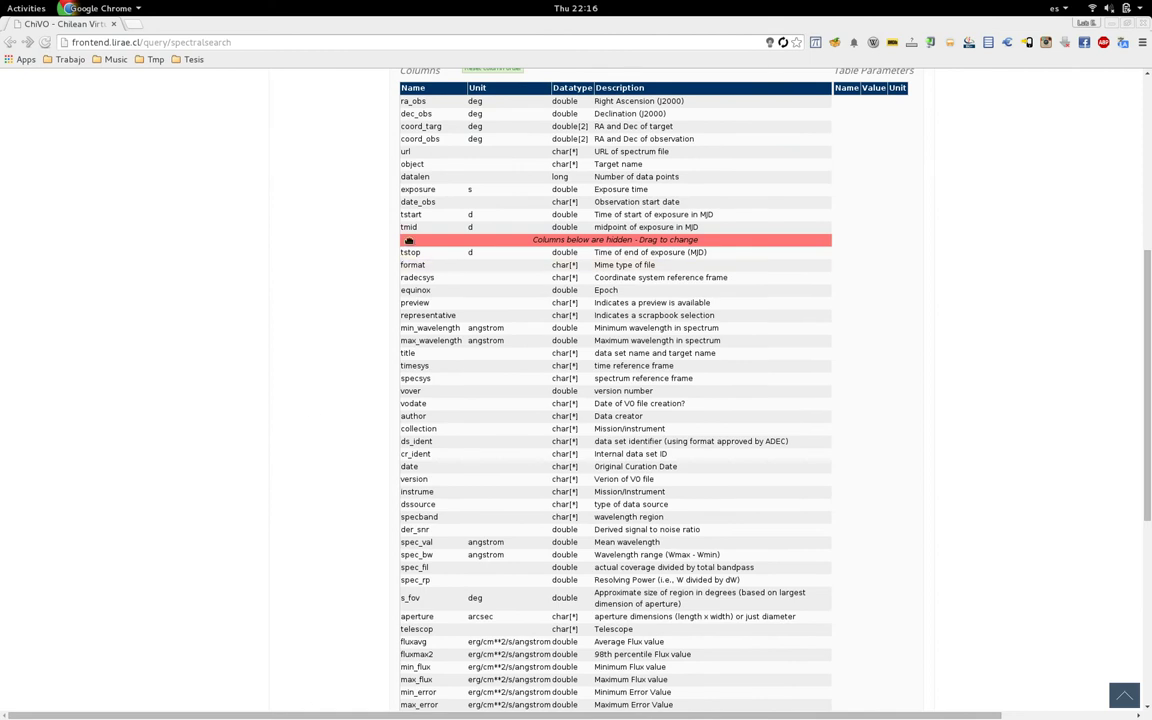
scroll(324, 332, "up", 6)
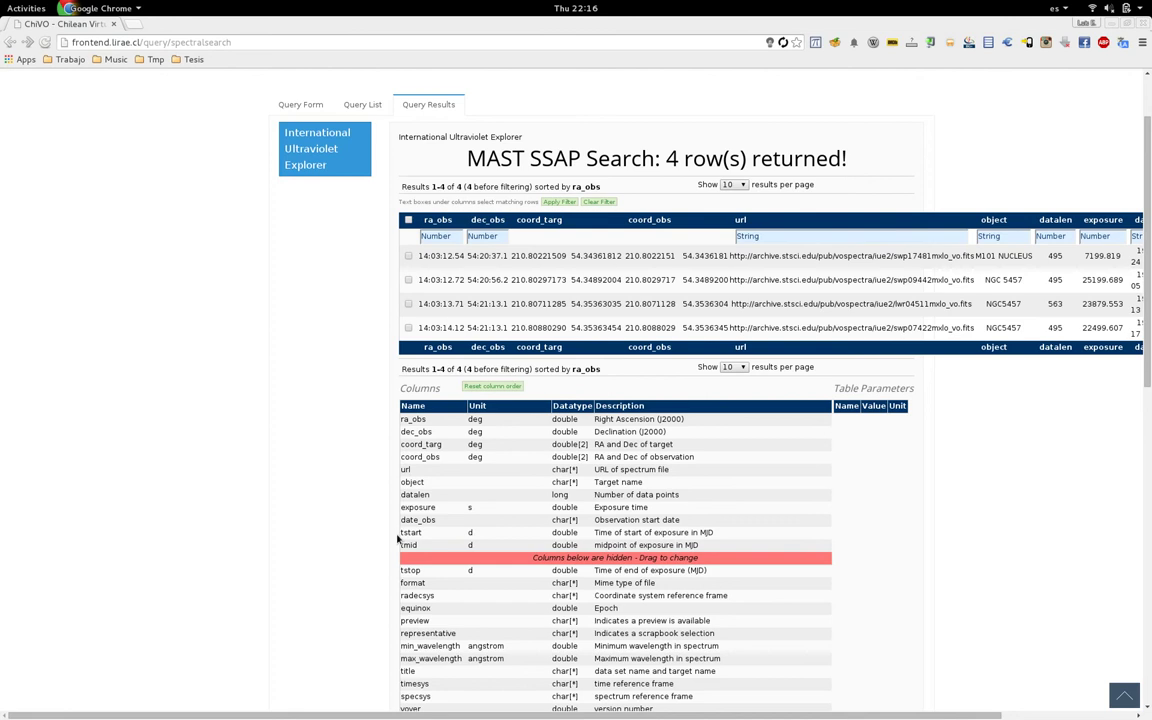
left_click_drag(407, 545, 427, 497)
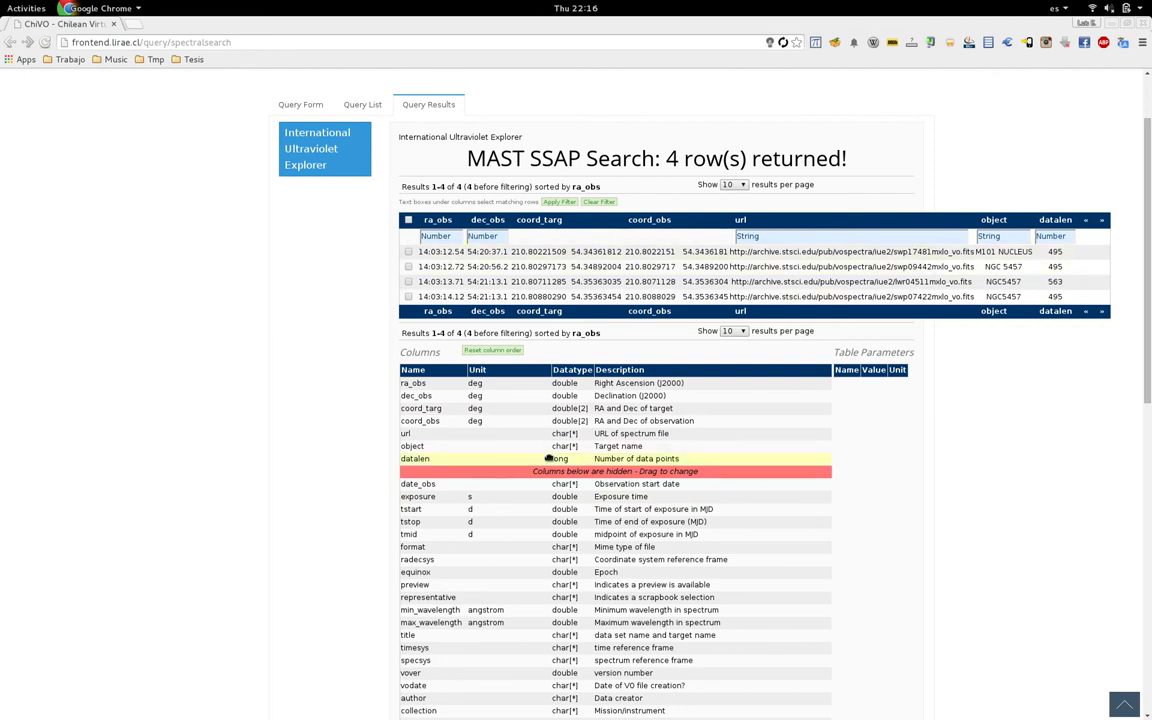
left_click_drag(442, 457, 441, 471)
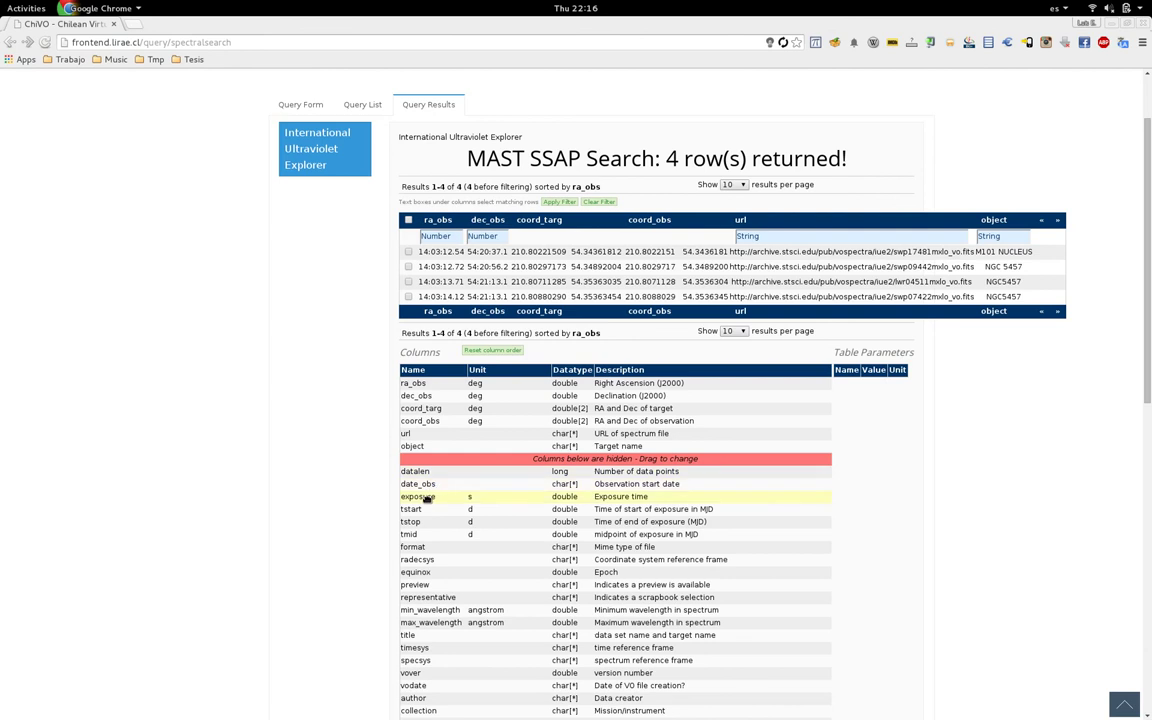
Show the format column after object and move the ra_obs column after dec_obs in the results table
left_click_drag(419, 546, 424, 458)
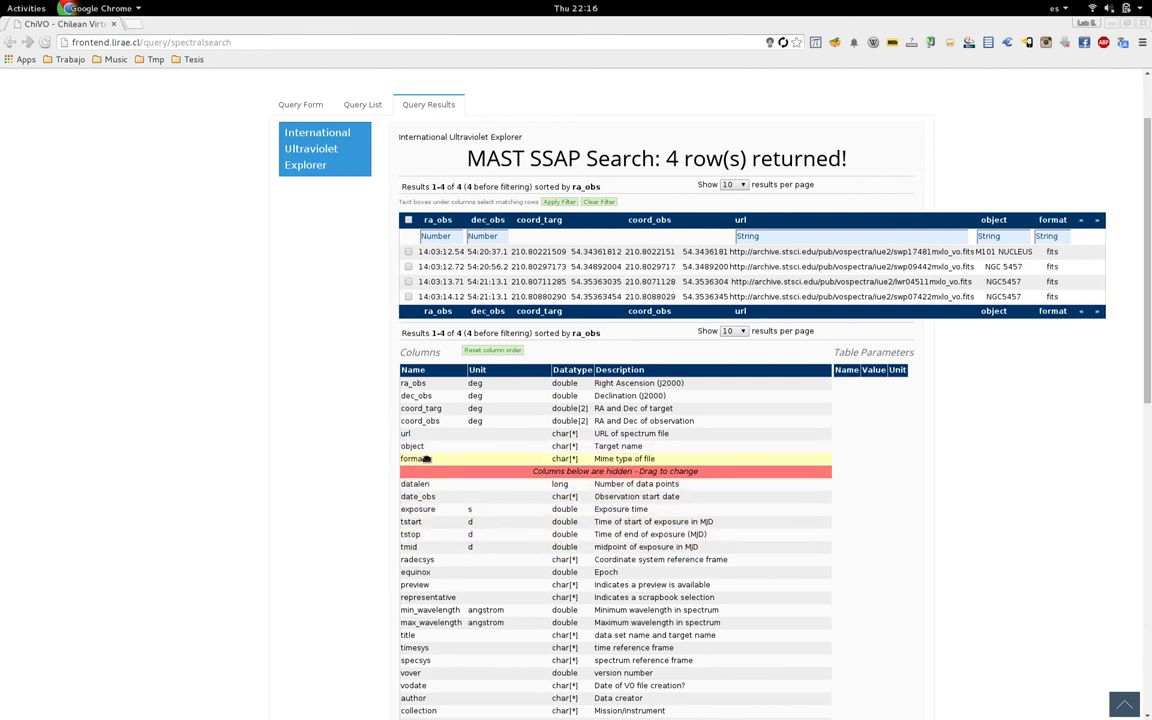
left_click_drag(423, 381, 450, 398)
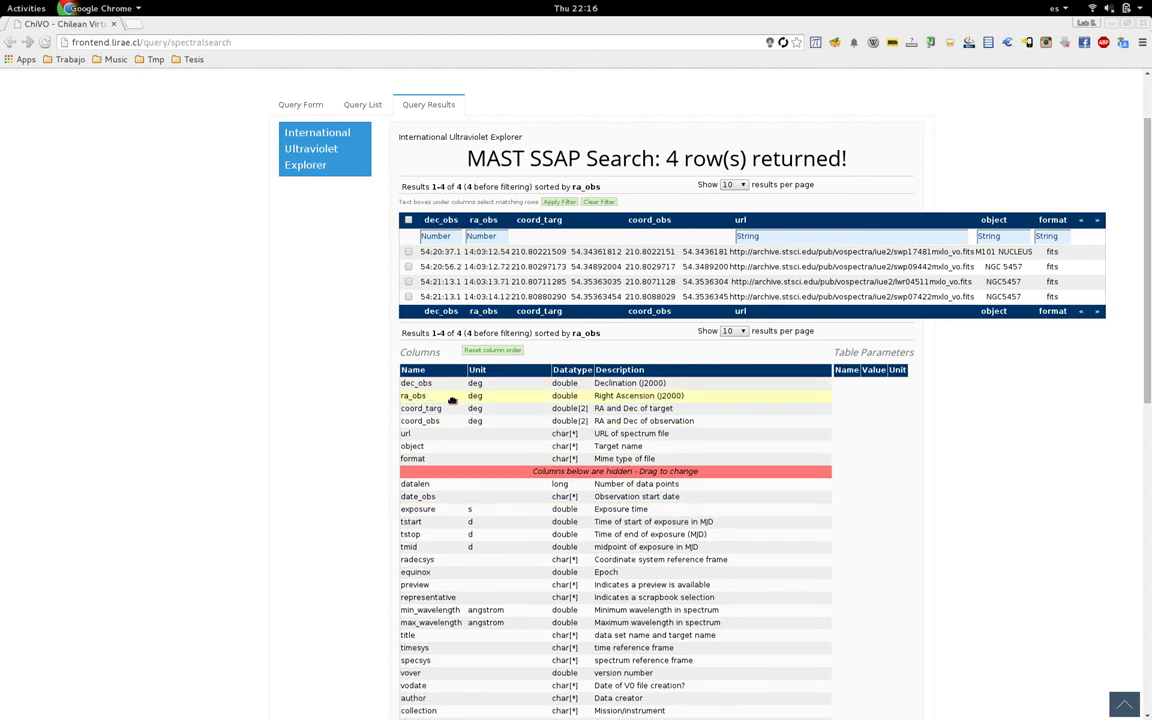